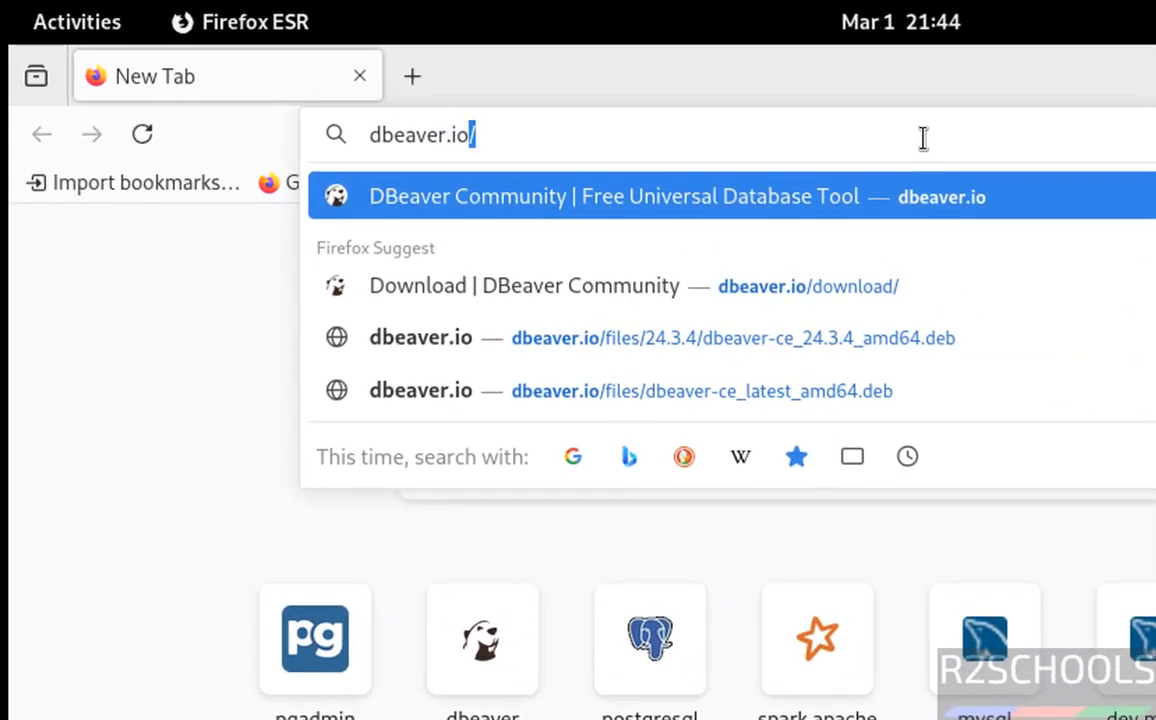
- Open the dbeaver.io website and go to the DBeaver Community download page
{"action": "key", "text": "Return"}
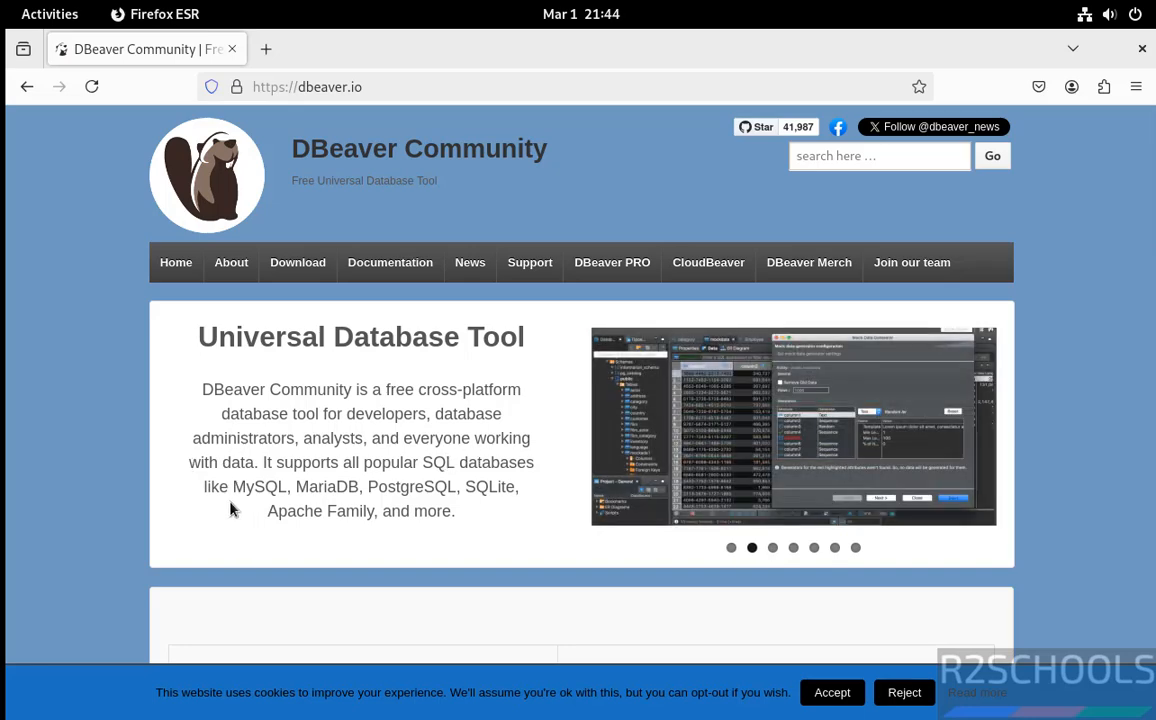
{"action": "scroll", "coordinate": [230, 510], "scroll_direction": "down", "scroll_amount": 5}
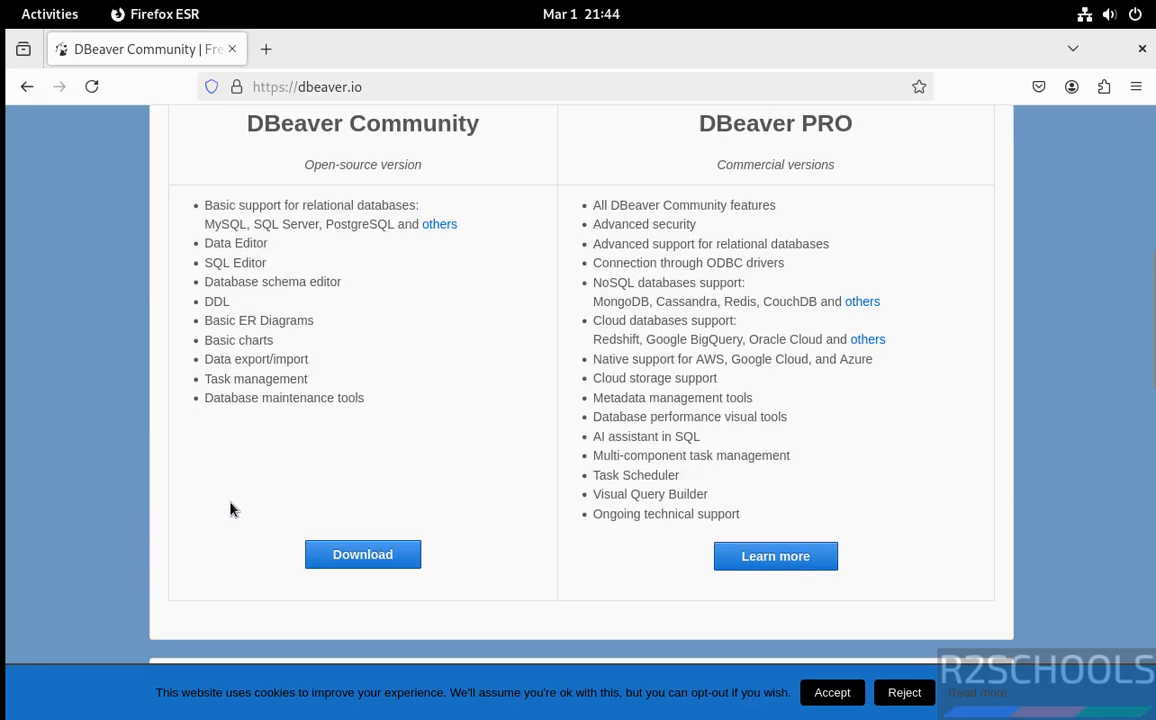
{"action": "scroll", "coordinate": [230, 510], "scroll_direction": "up", "scroll_amount": 1}
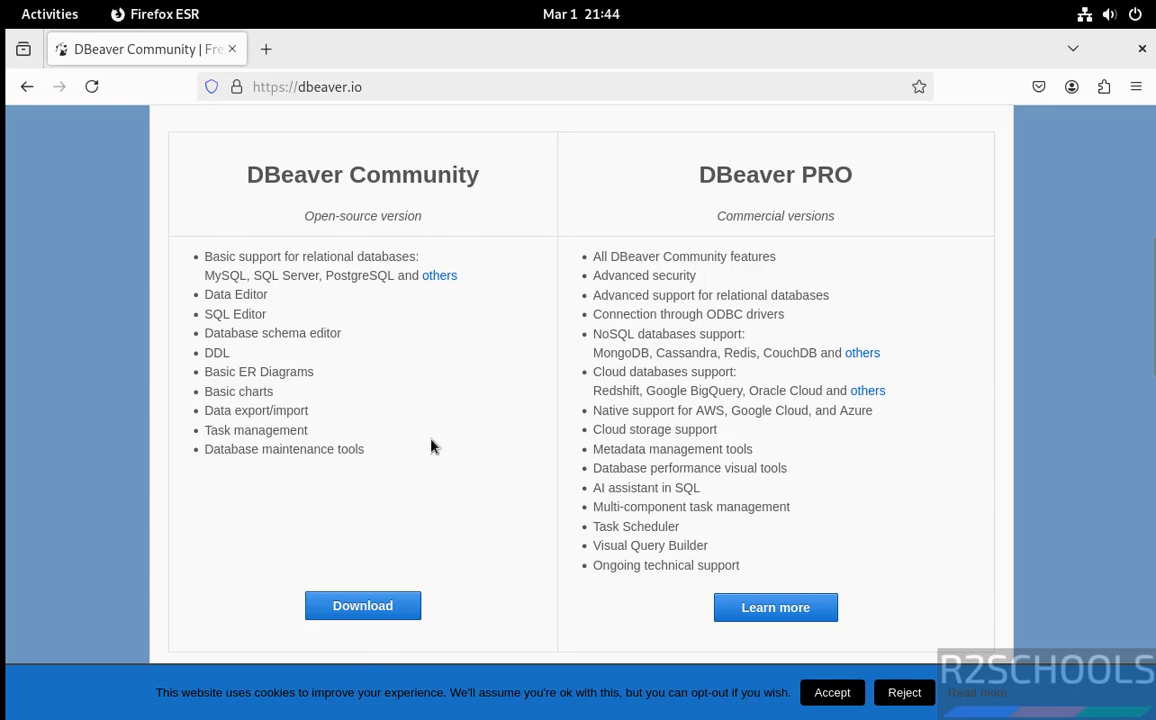
{"action": "left_click", "coordinate": [349, 612]}
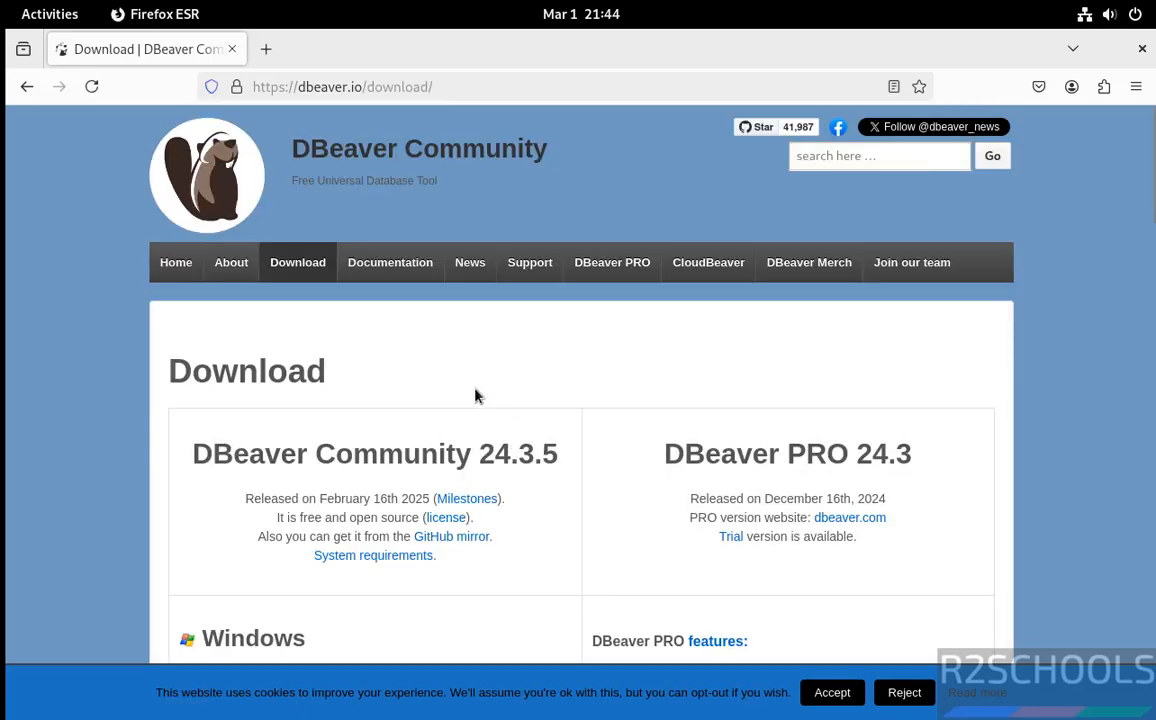
- Download the Linux Debian package (installer) of DBeaver Community
{"action": "scroll", "coordinate": [476, 396], "scroll_direction": "down", "scroll_amount": 5}
{"action": "scroll", "coordinate": [476, 396], "scroll_direction": "down", "scroll_amount": 5}
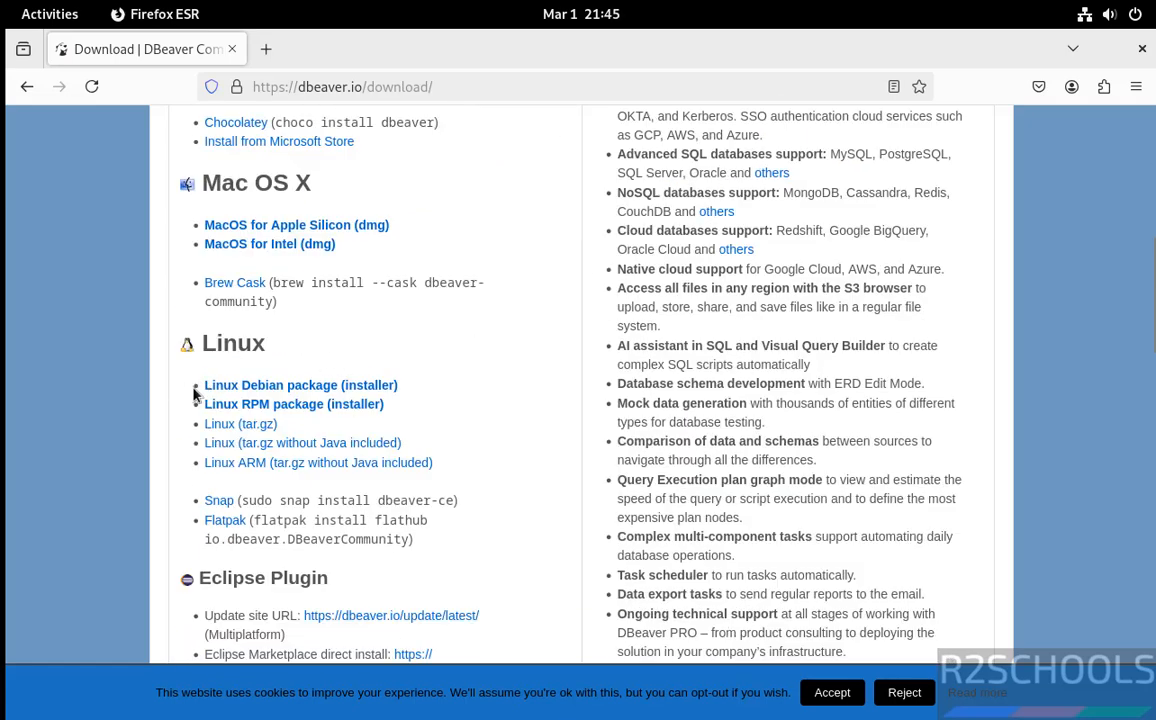
{"action": "left_click", "coordinate": [333, 387]}
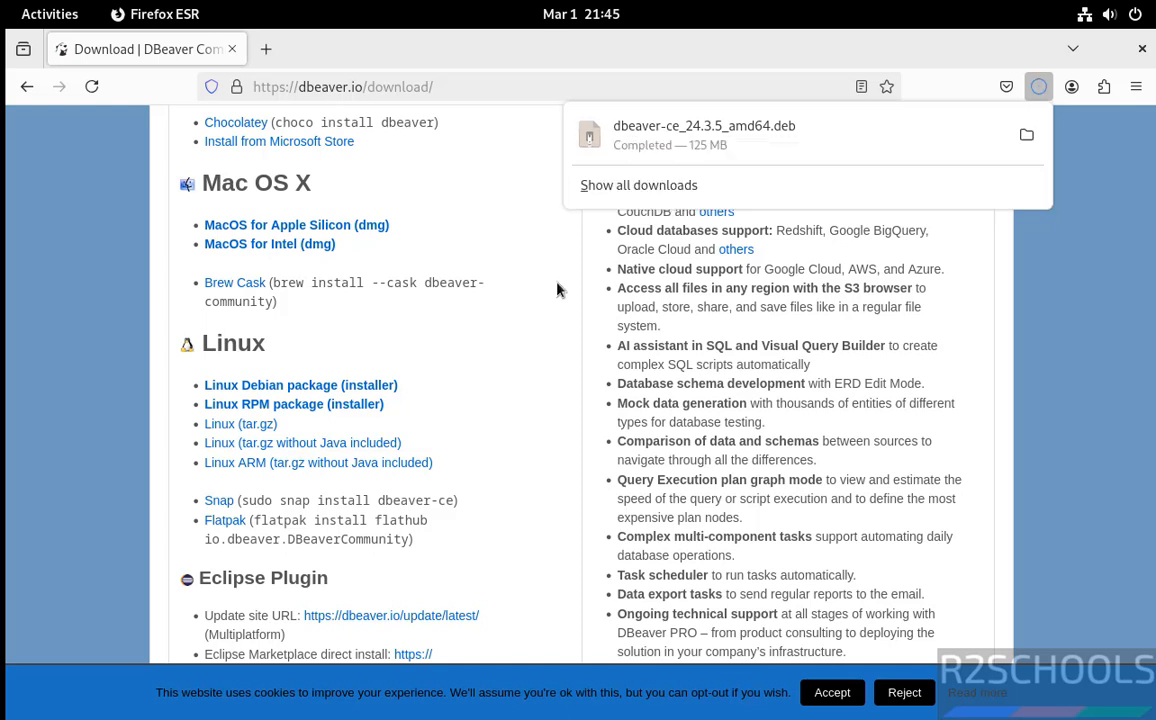
- Open a Terminal from the application grid
{"action": "left_click", "coordinate": [50, 14]}
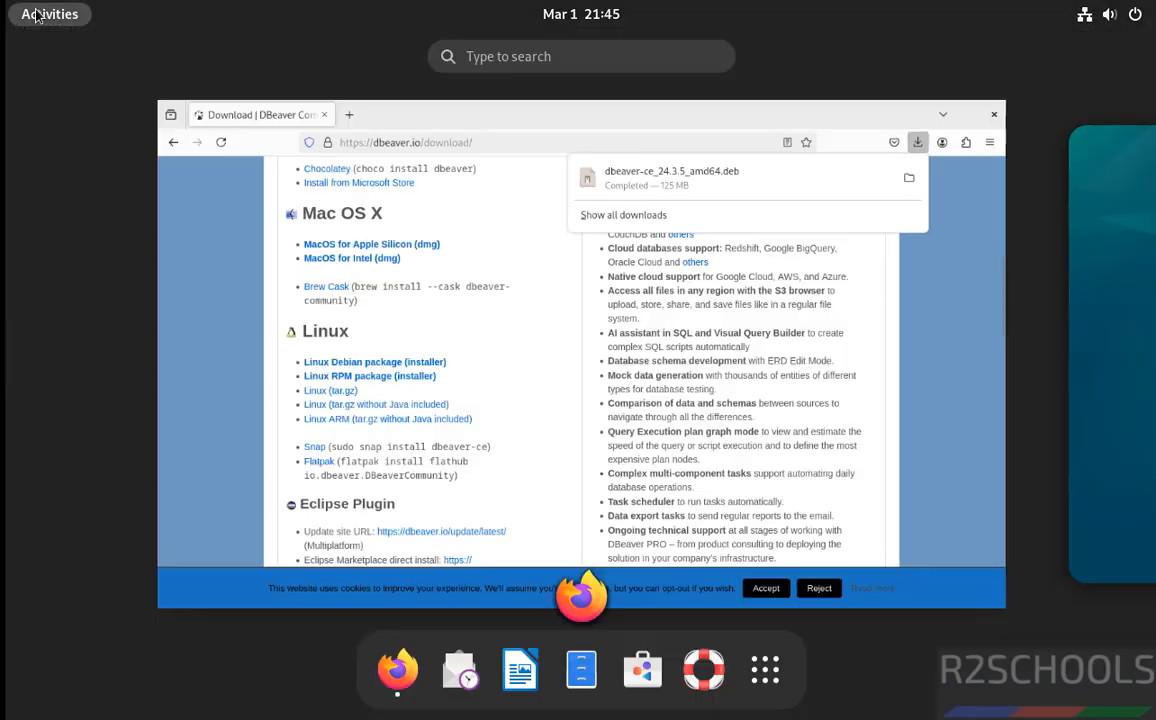
{"action": "left_click", "coordinate": [766, 667]}
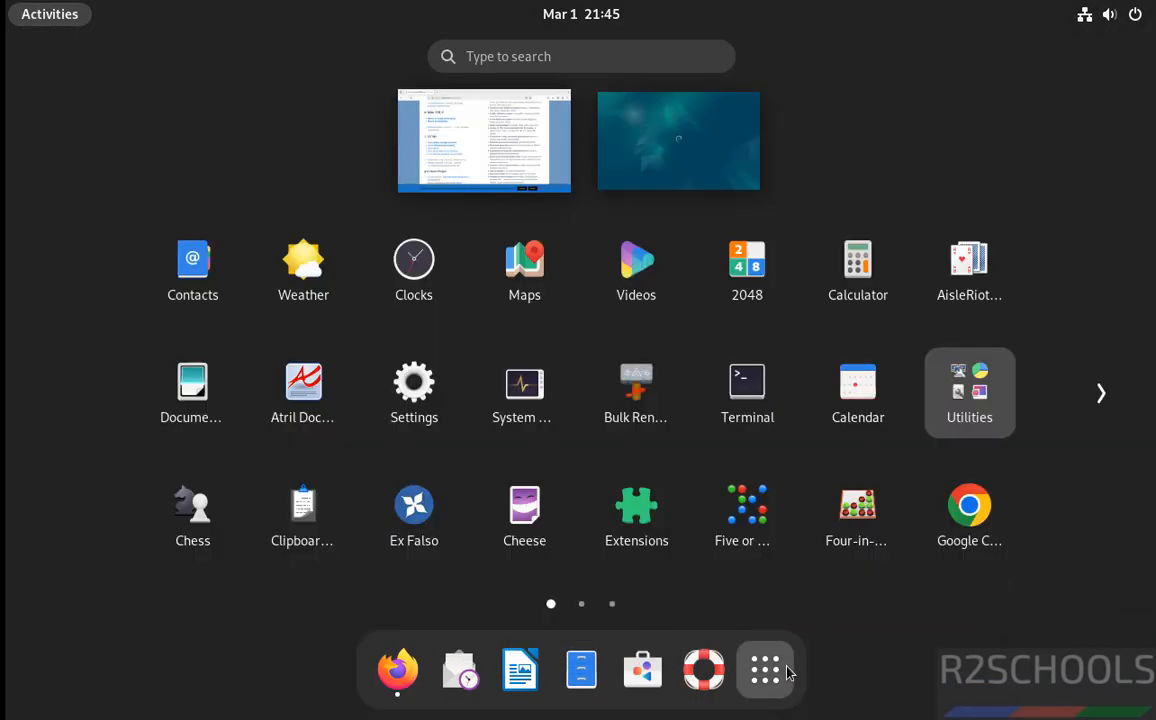
{"action": "left_click", "coordinate": [750, 392]}
- Change into the Downloads folder and list its contents
{"action": "type", "text": "cd Dow"}
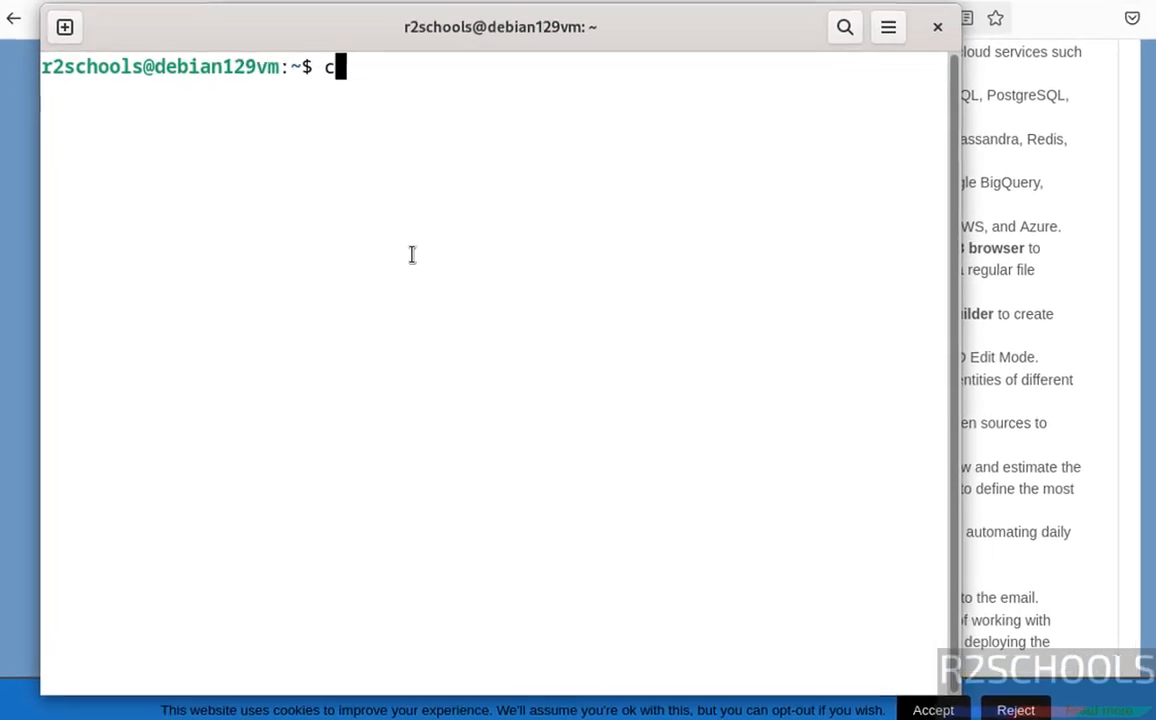
{"action": "key", "text": "Tab"}
{"action": "key", "text": "Return"}
{"action": "type", "text": "ls"}
{"action": "key", "text": "Return"}
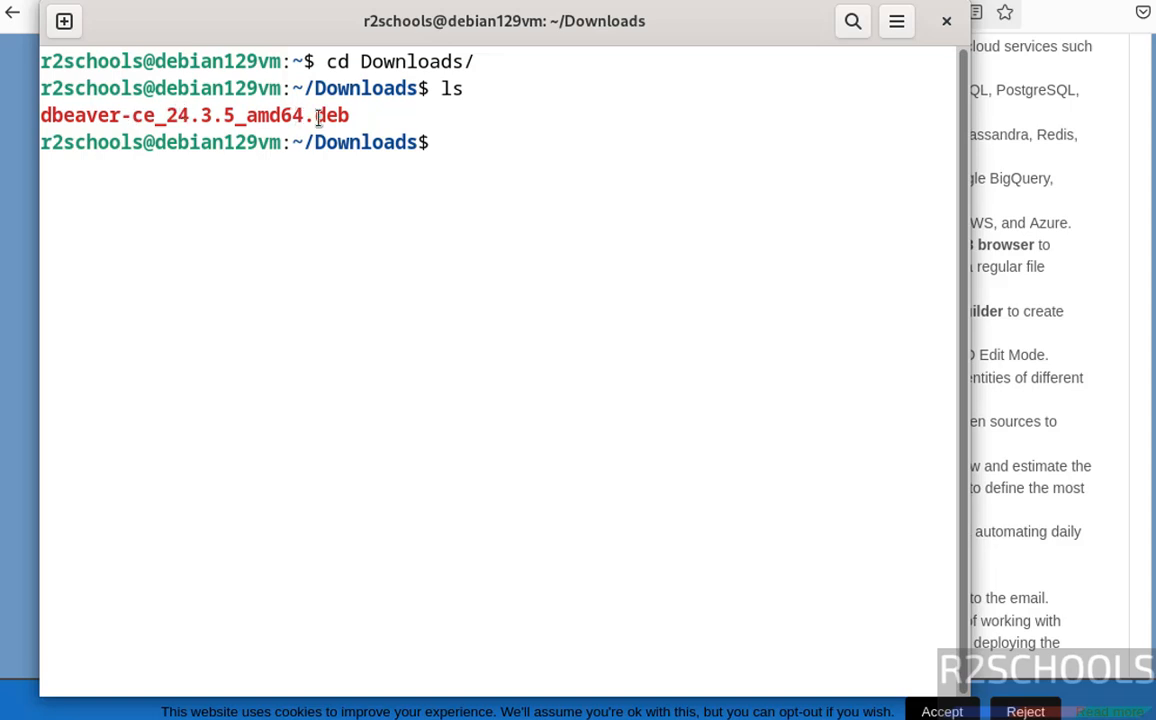
- Install the package with sudo dpkg -i dbeaver-ce_24.3.5_amd64.deb, entering the sudo password
{"action": "type", "text": "sudo dpkg -i "}
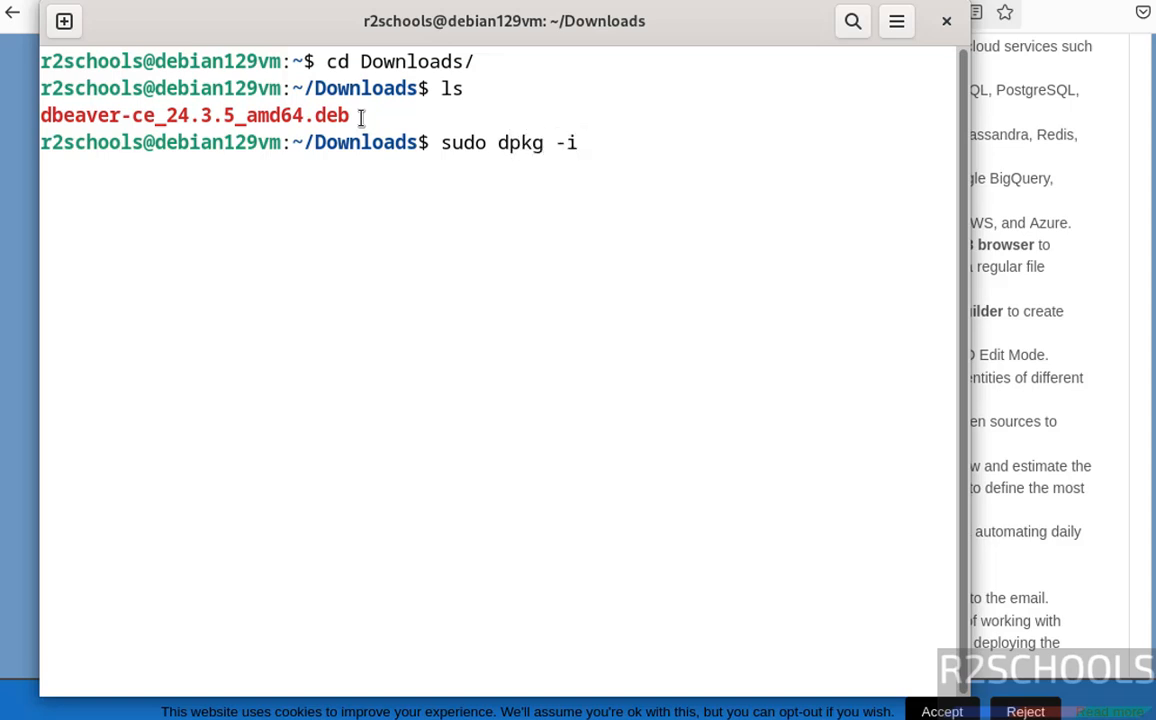
{"action": "type", "text": "dbeaver"}
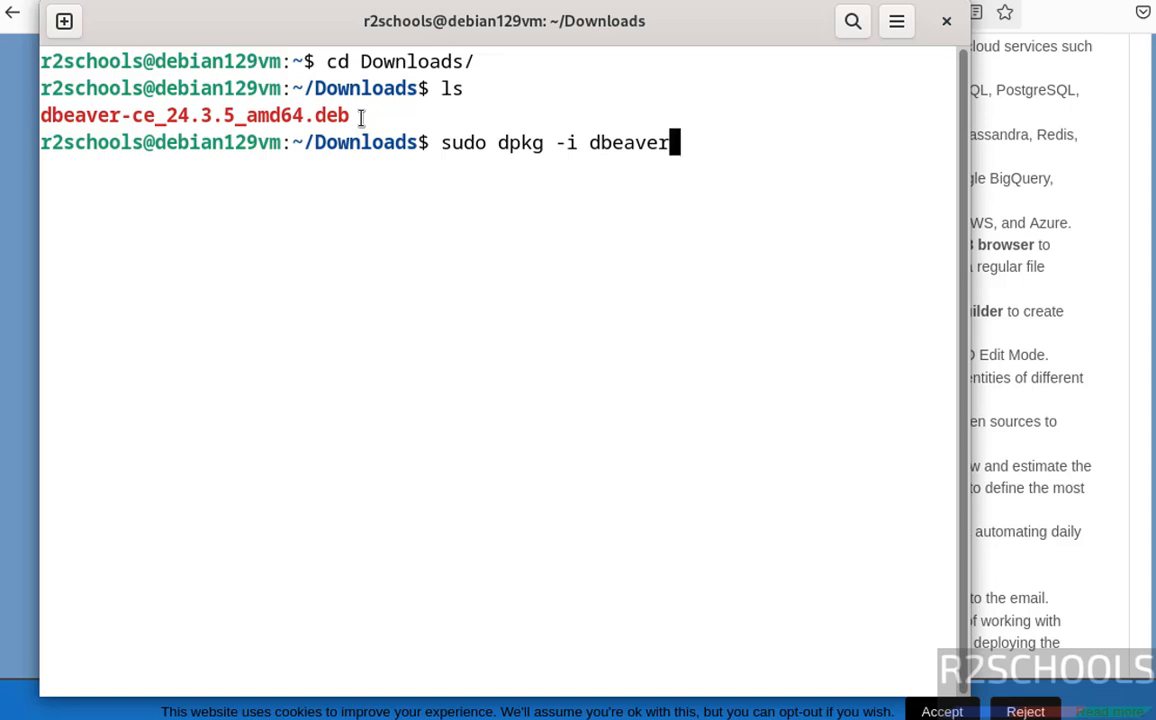
{"action": "key", "text": "Tab"}
{"action": "key", "text": "Return"}
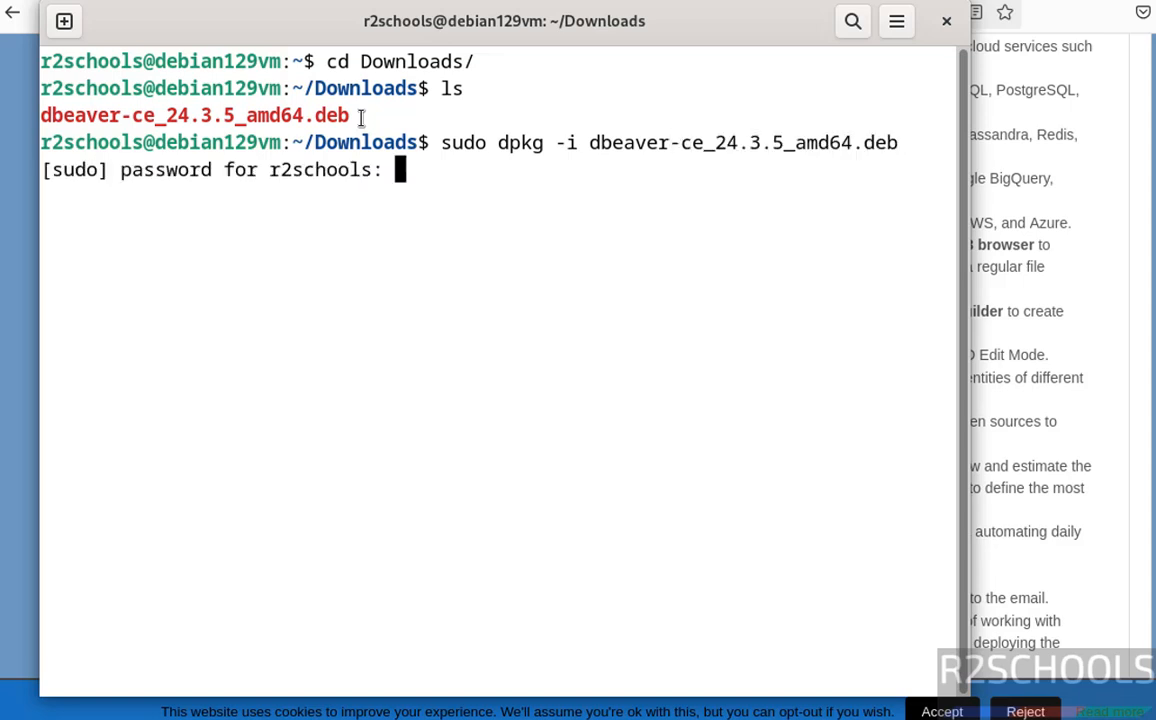
{"action": "key", "text": "Return"}
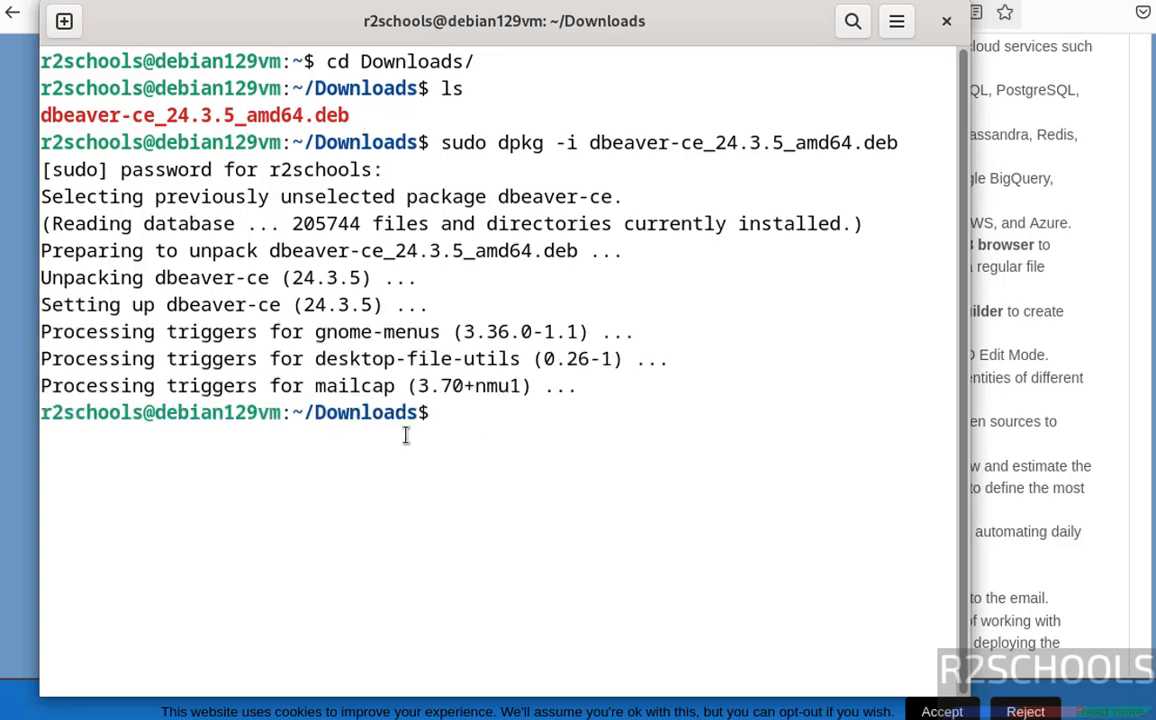
- Search the applications for dbeaver and launch dbeaver-ce
{"action": "key", "text": "super"}
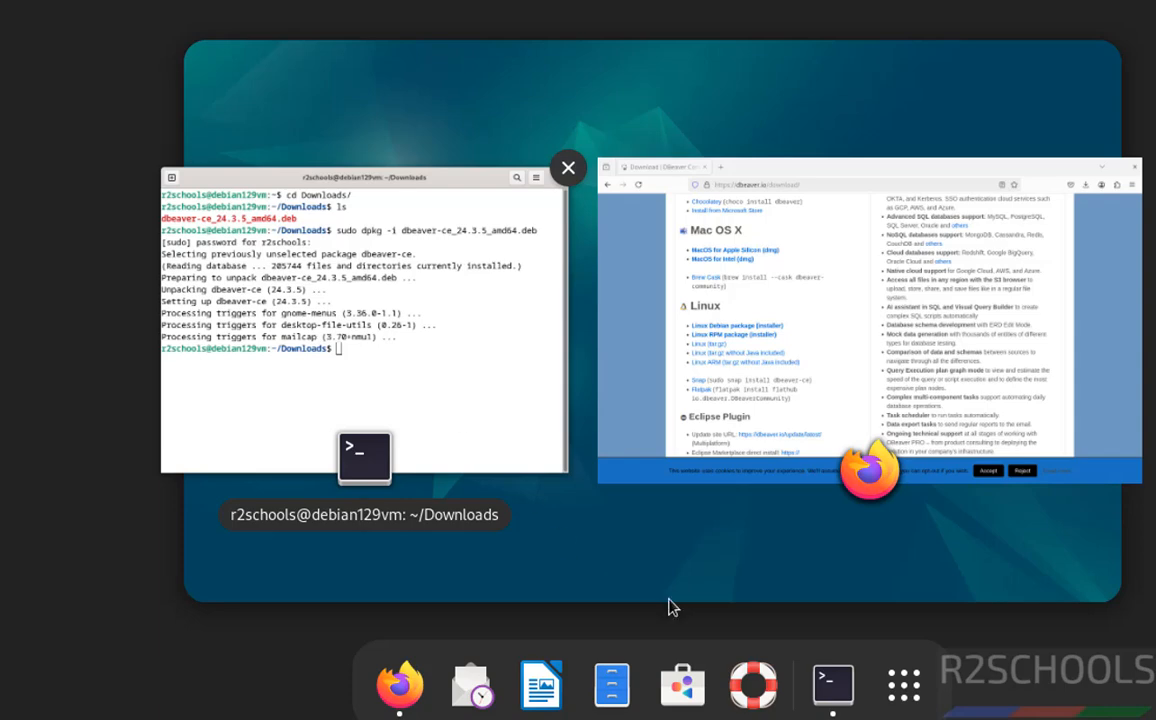
{"action": "left_click", "coordinate": [904, 684]}
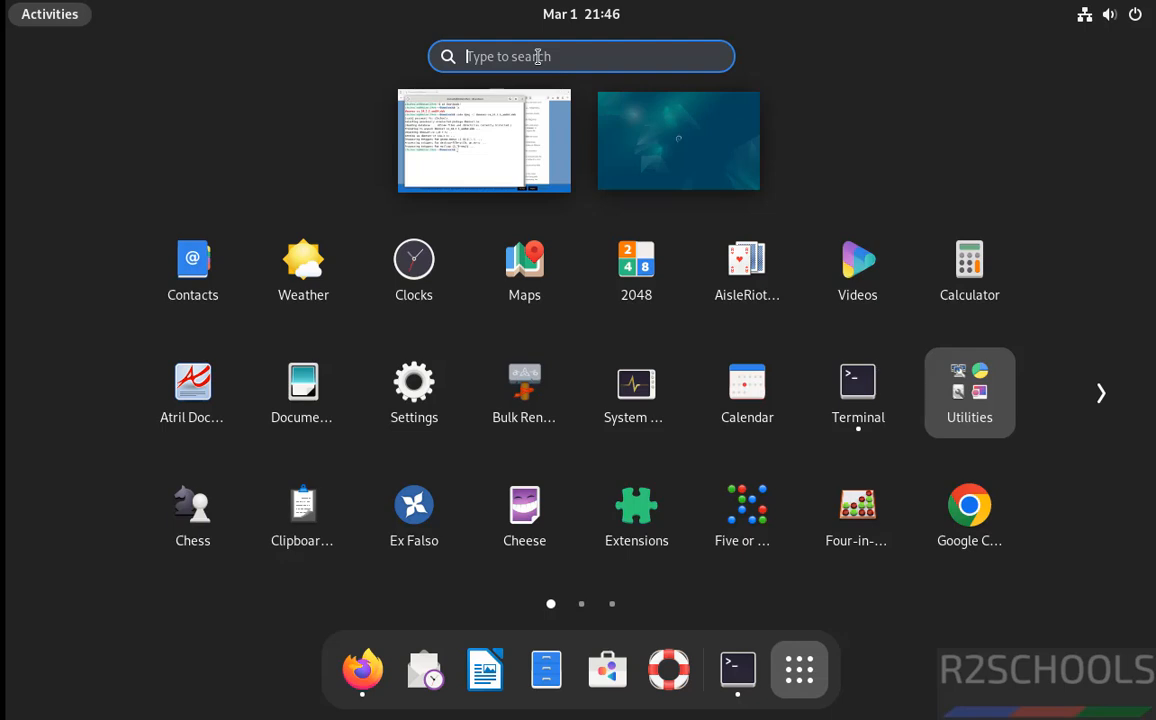
{"action": "type", "text": "dbeave"}
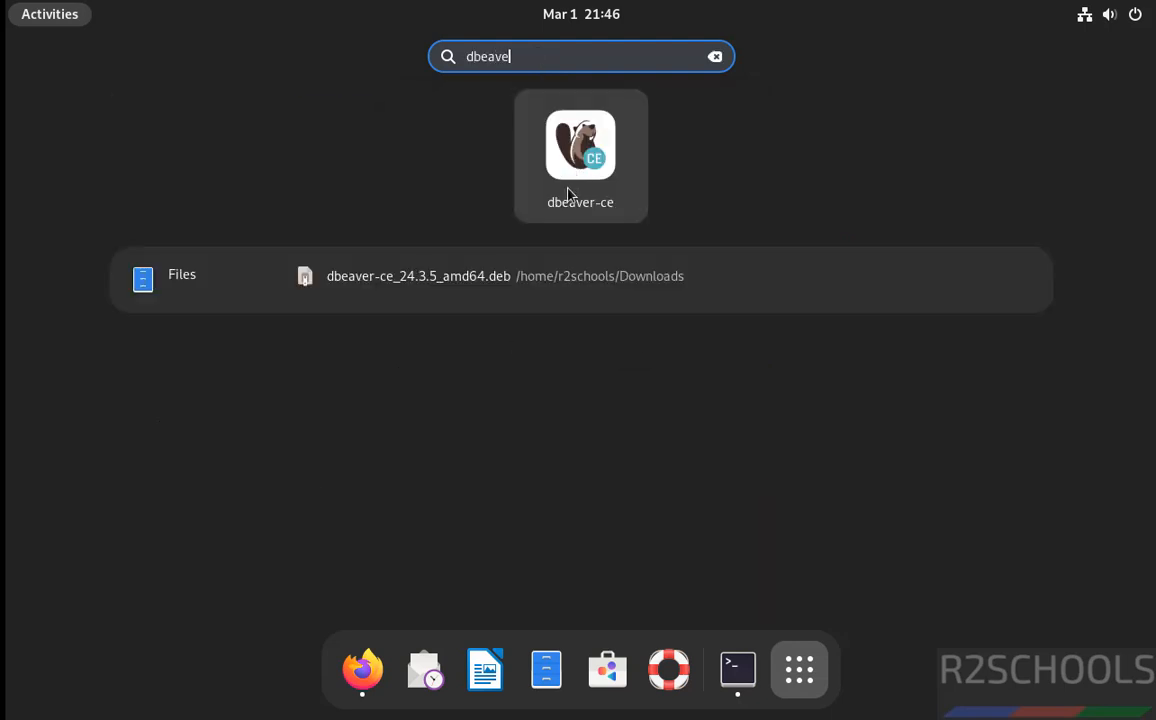
{"action": "left_click", "coordinate": [567, 193]}
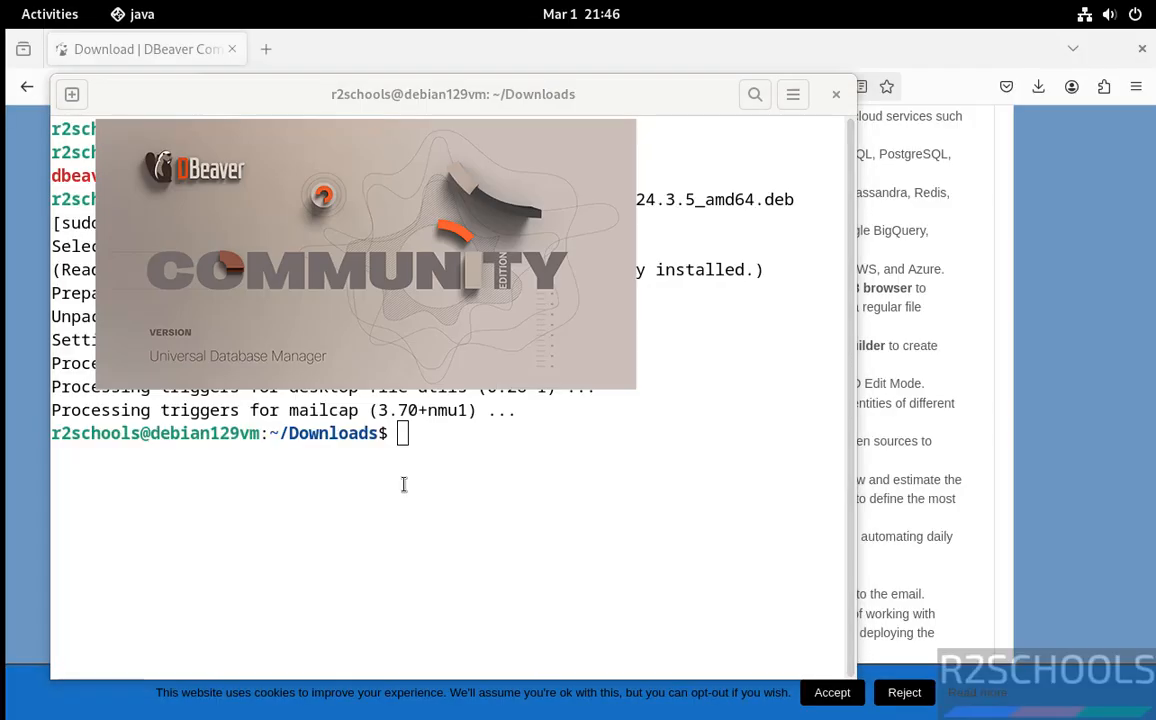
- List the Downloads folder again and delete dbeaver-ce_24.3.5_amd64.deb with rm
{"action": "left_click", "coordinate": [601, 512]}
{"action": "type", "text": "ls"}
{"action": "key", "text": "Return"}
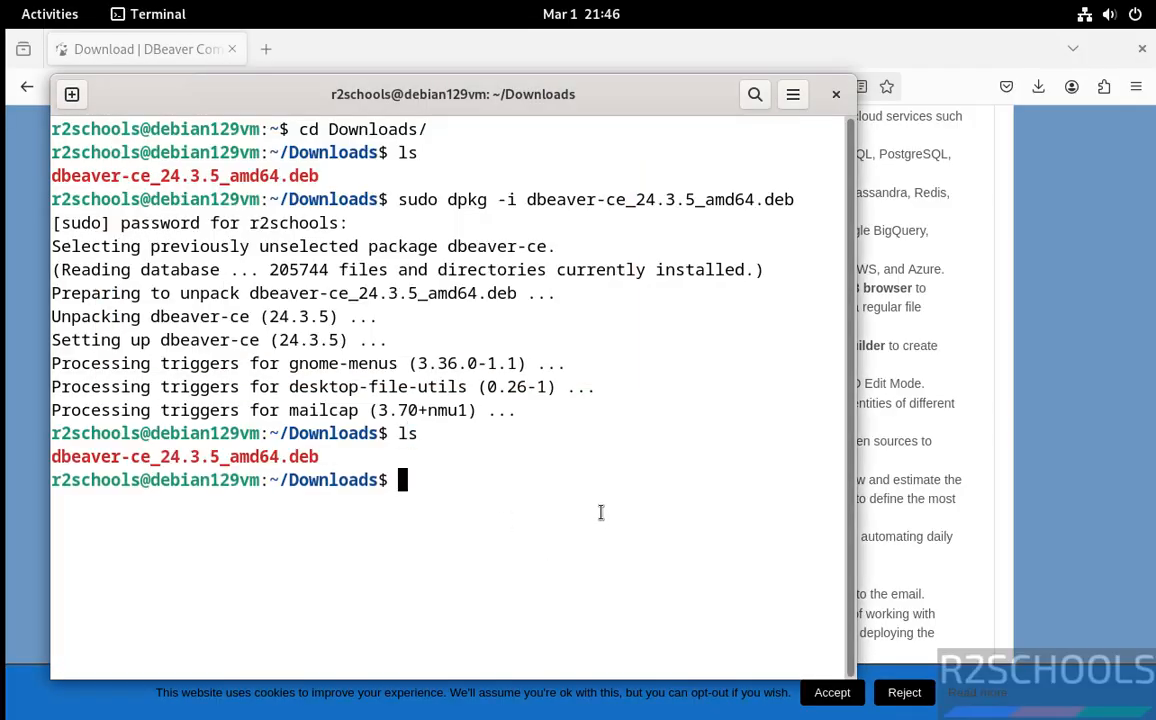
{"action": "type", "text": "rm"}
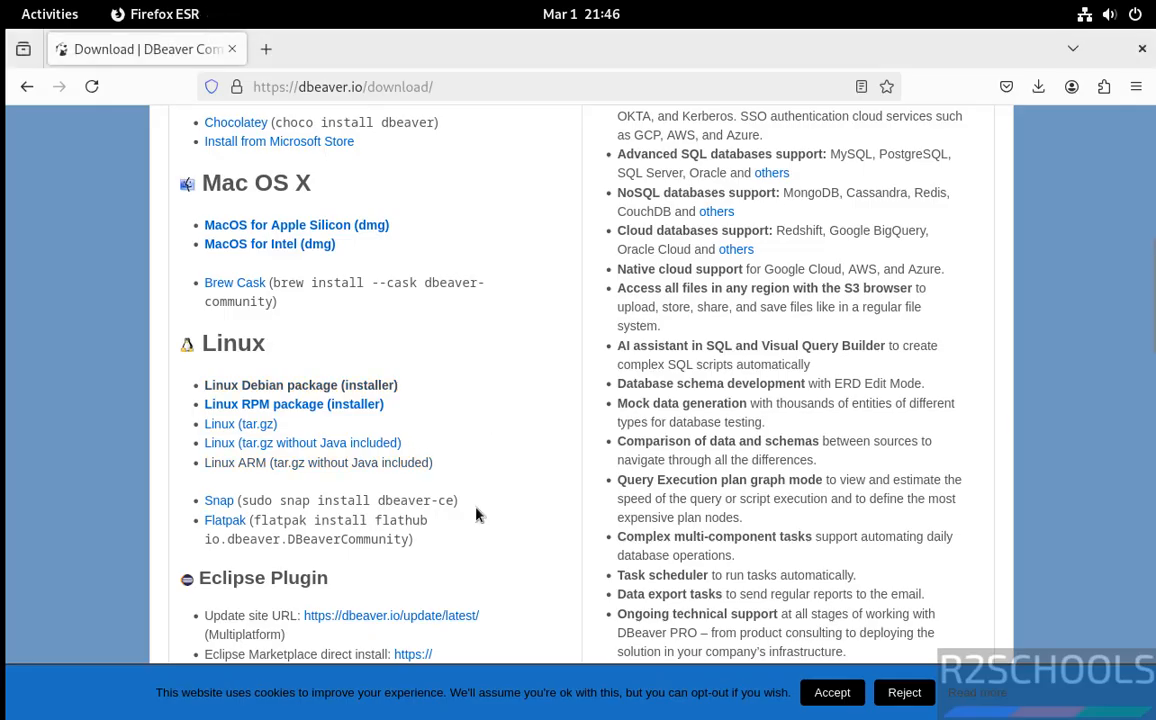
{"action": "key", "text": "alt+Tab"}
{"action": "type", "text": "rm f"}
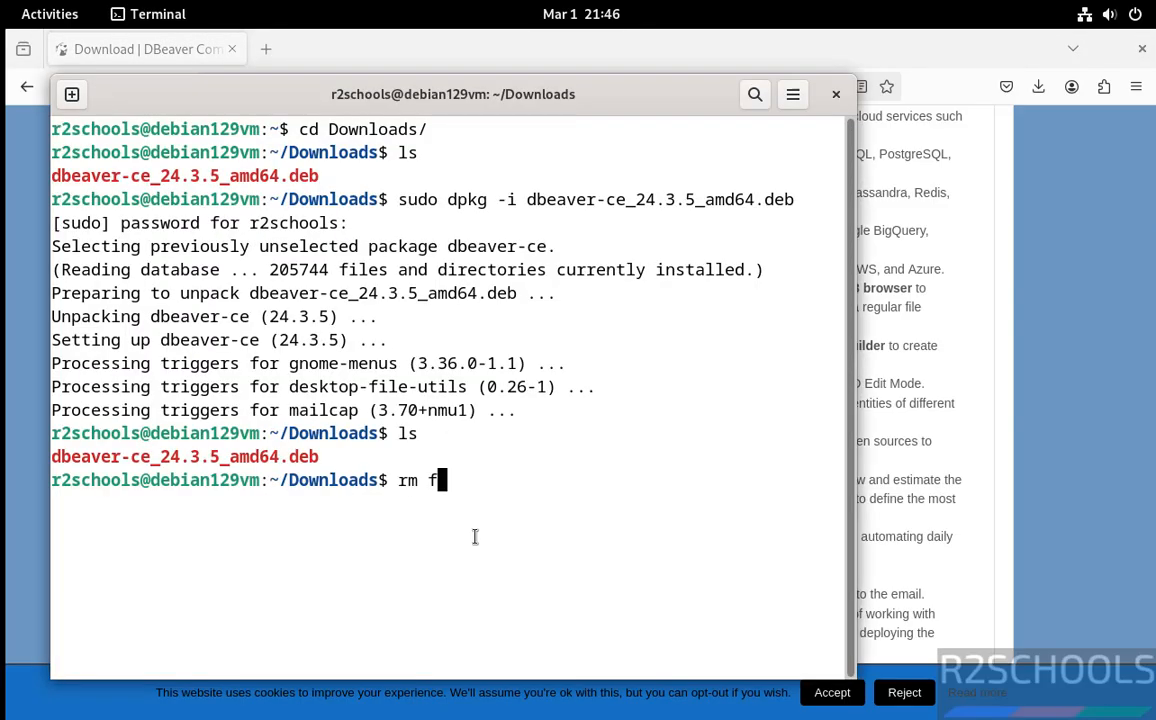
{"action": "type", "text": "b"}
{"action": "key", "text": "Tab"}
{"action": "key", "text": "Return"}
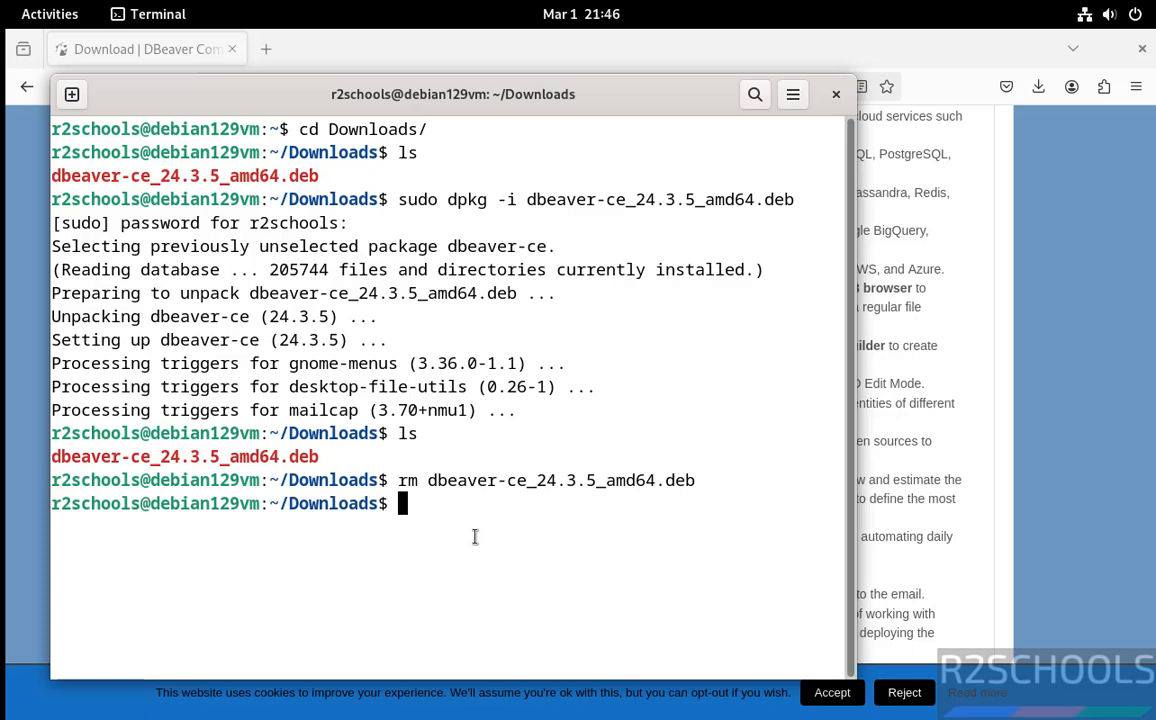
- List the Downloads folder contents and switch back to the DBeaver window
{"action": "type", "text": "ls"}
{"action": "key", "text": "Return"}
{"action": "key", "text": "alt+Tab"}
{"action": "key", "text": "alt+Tab"}
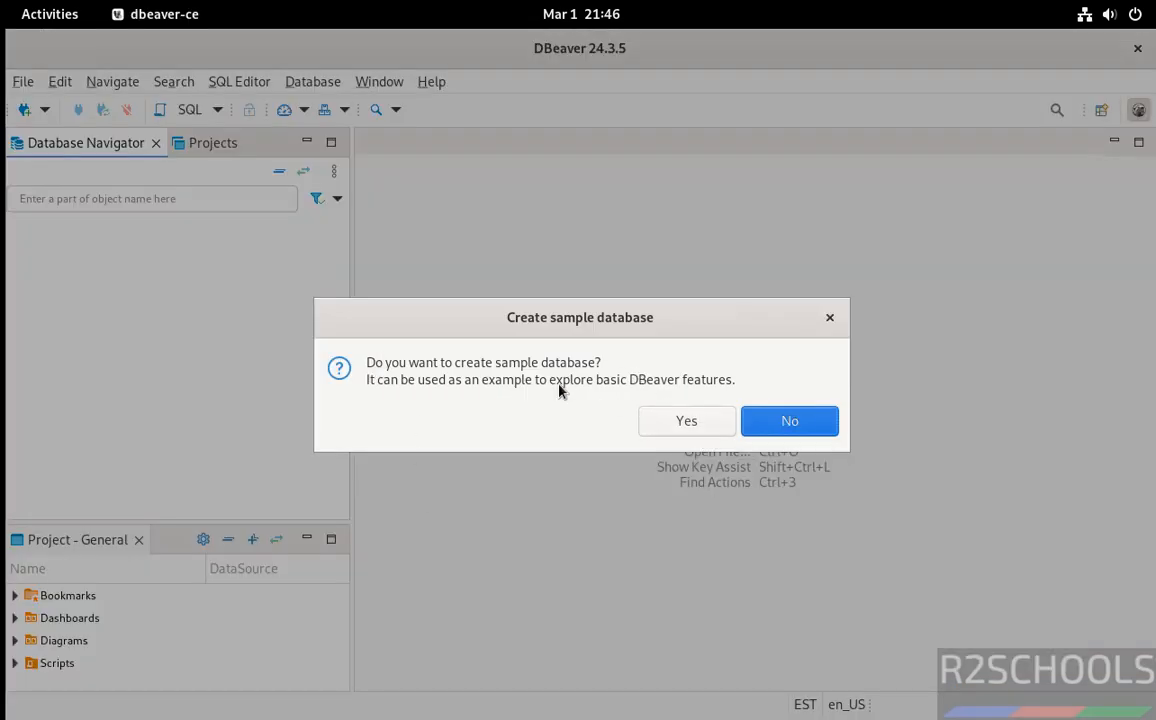
- Decline creating a sample database and close the database connection wizard
{"action": "left_click", "coordinate": [789, 421]}
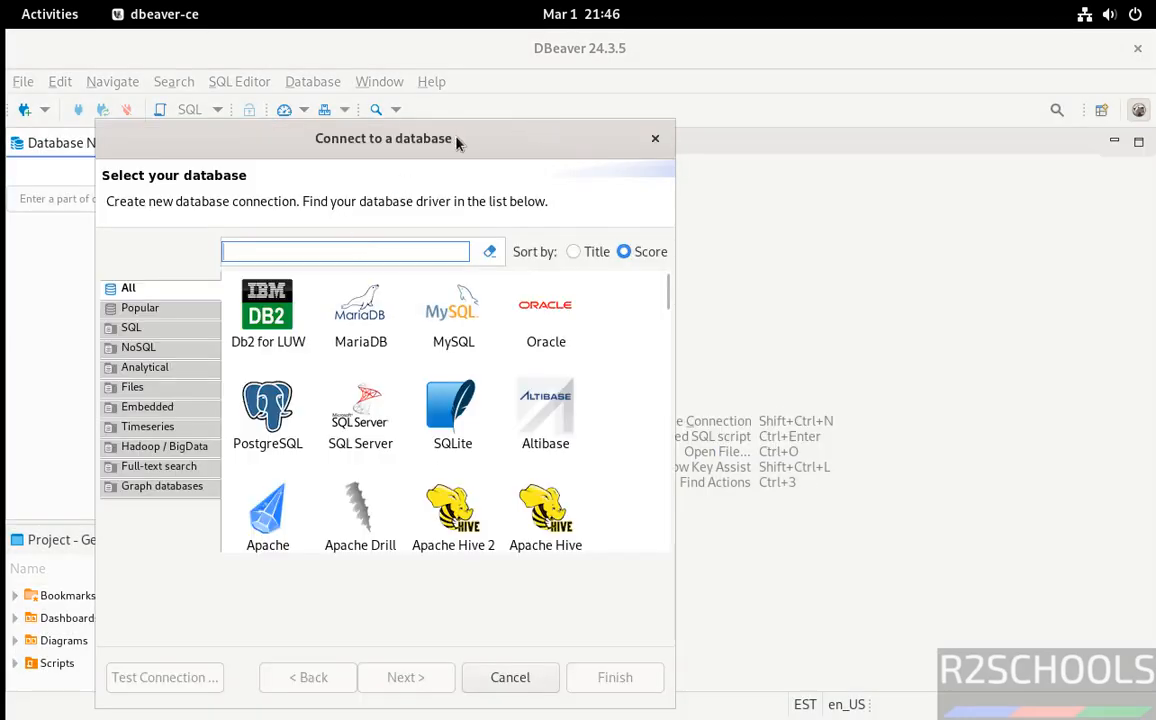
{"action": "left_click", "coordinate": [655, 140]}
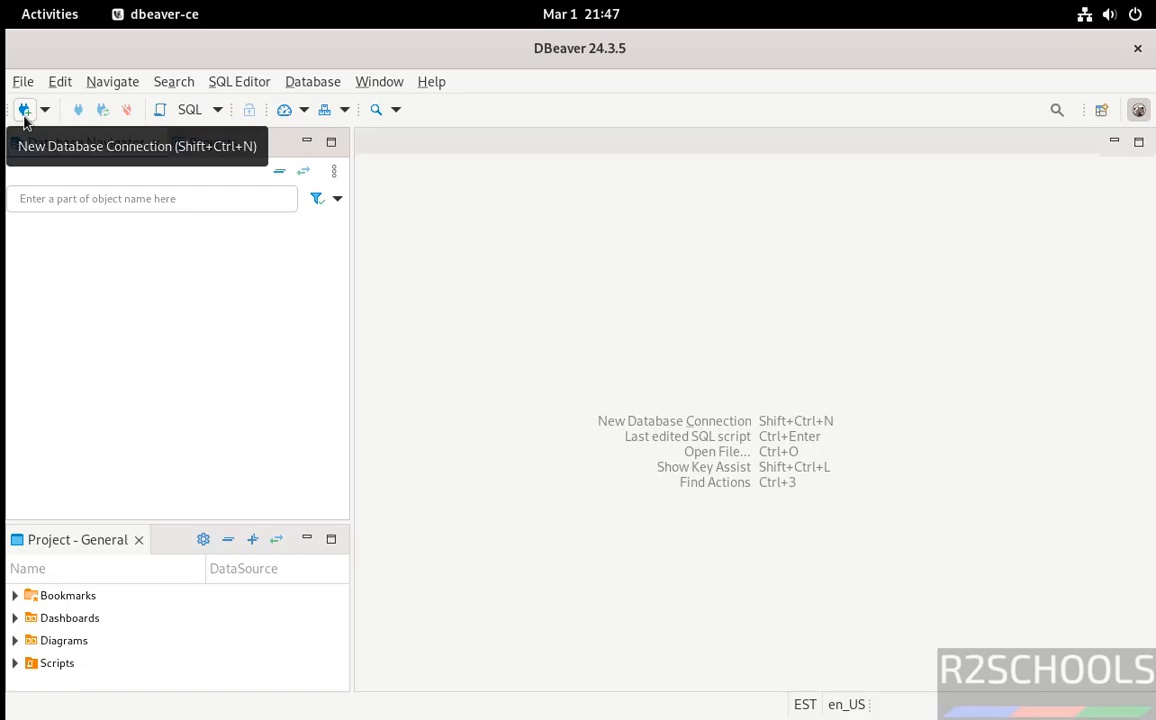
- Start a new database connection and choose PostgreSQL as the database type
{"action": "left_click", "coordinate": [25, 115]}
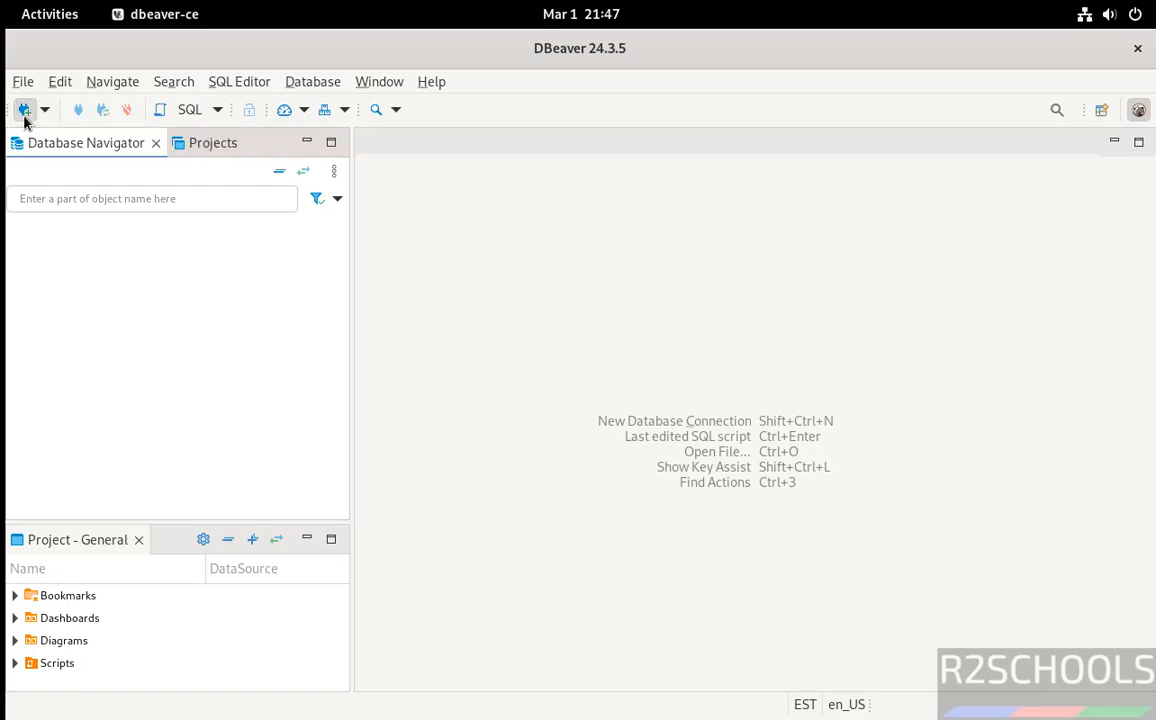
{"action": "left_click", "coordinate": [285, 425]}
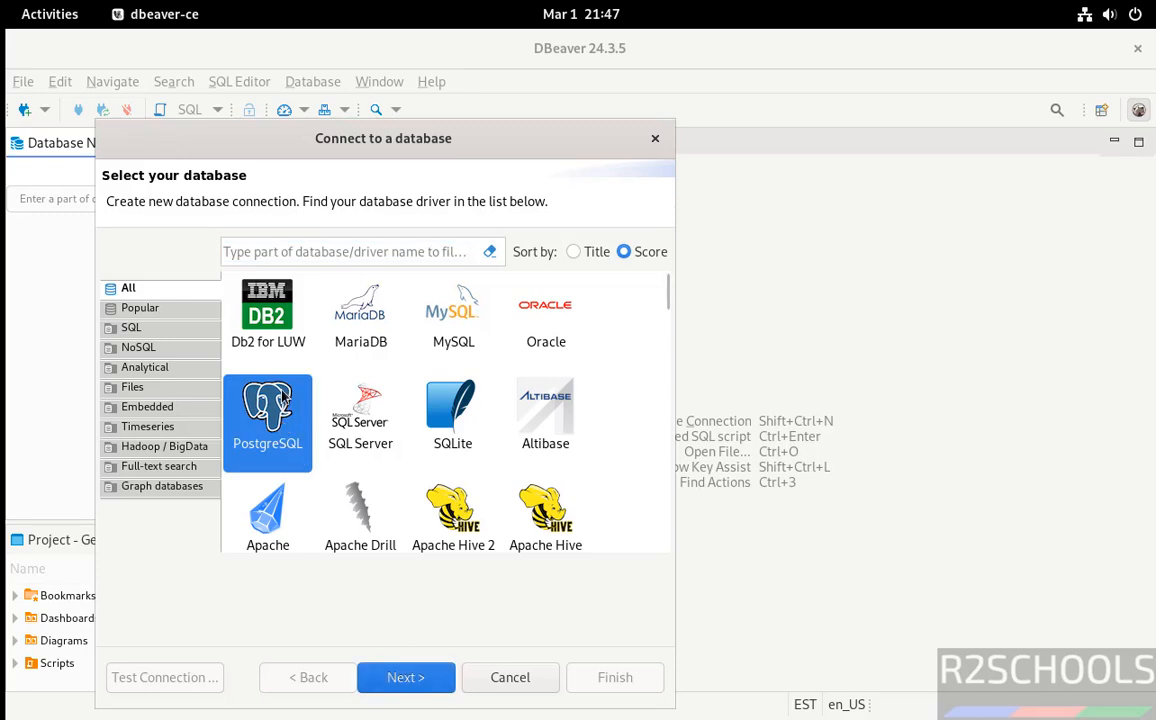
{"action": "left_click", "coordinate": [420, 680]}
- Keep host localhost and database postgres, enable Show all databases, and enter the postgres user's password
{"action": "double_click", "coordinate": [262, 270]}
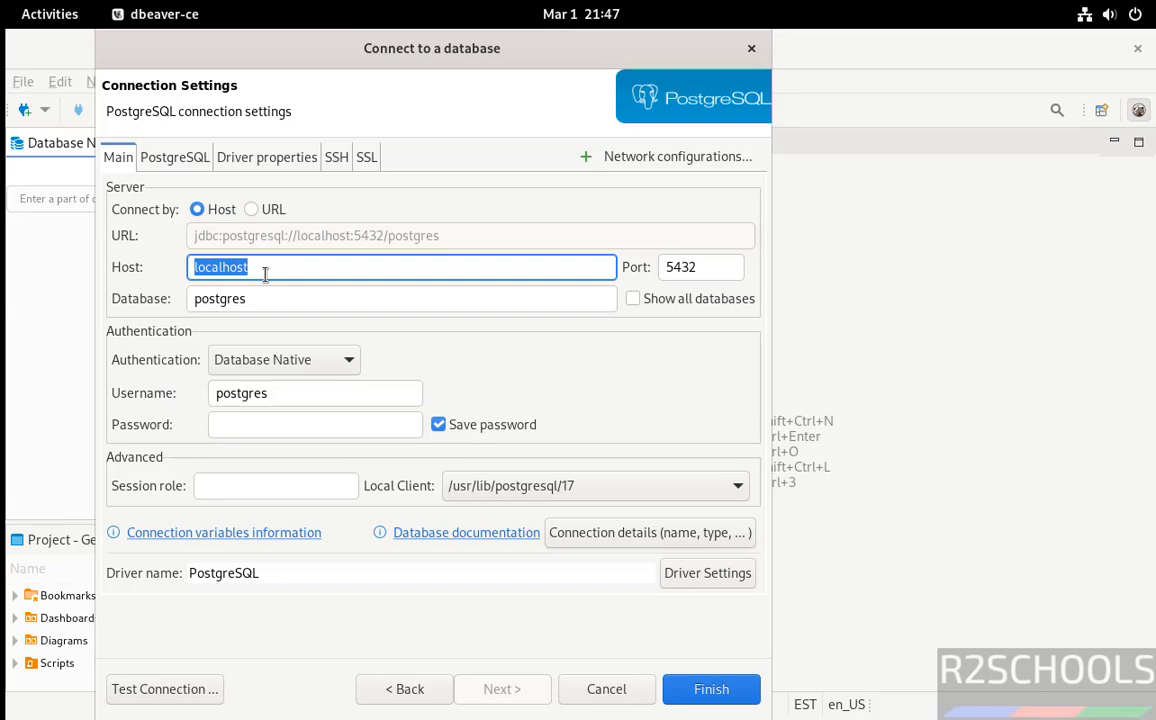
{"action": "left_click", "coordinate": [265, 273]}
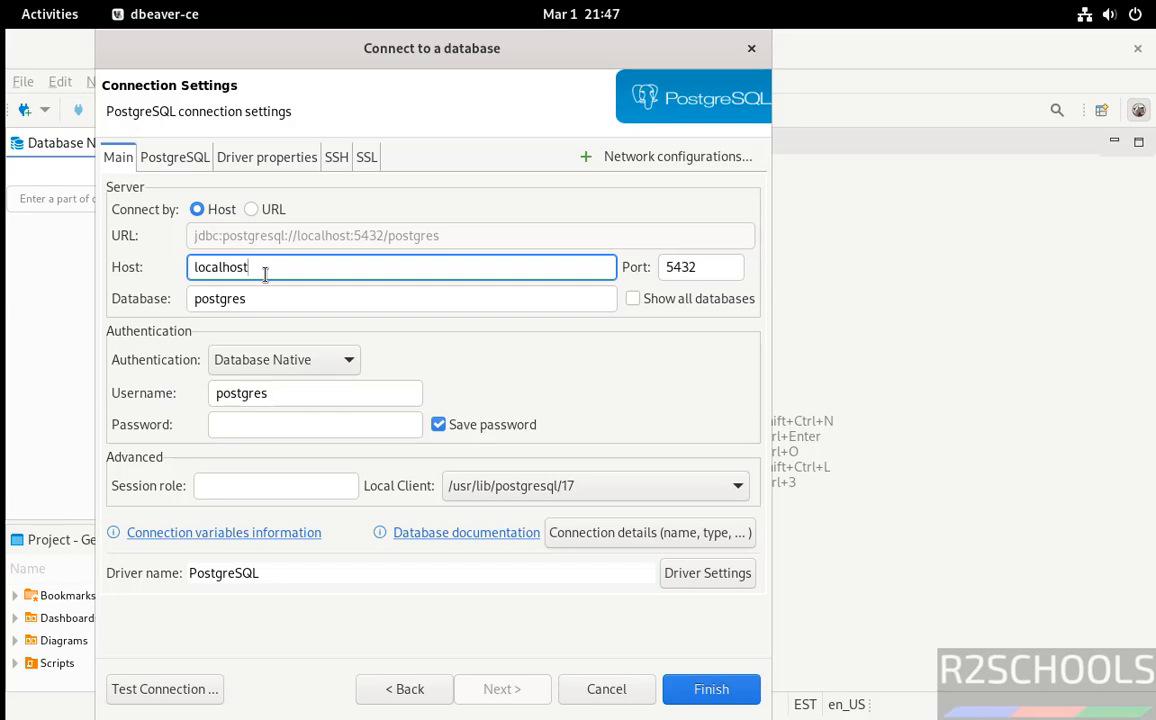
{"action": "double_click", "coordinate": [227, 299]}
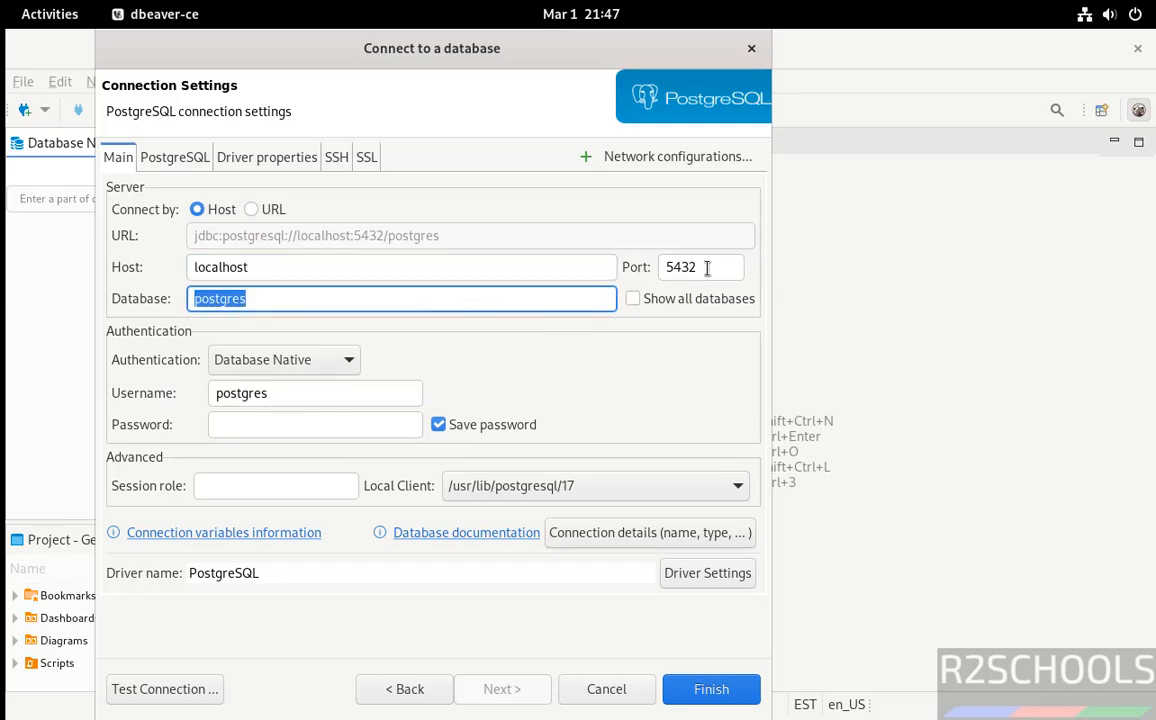
{"action": "left_click", "coordinate": [634, 301]}
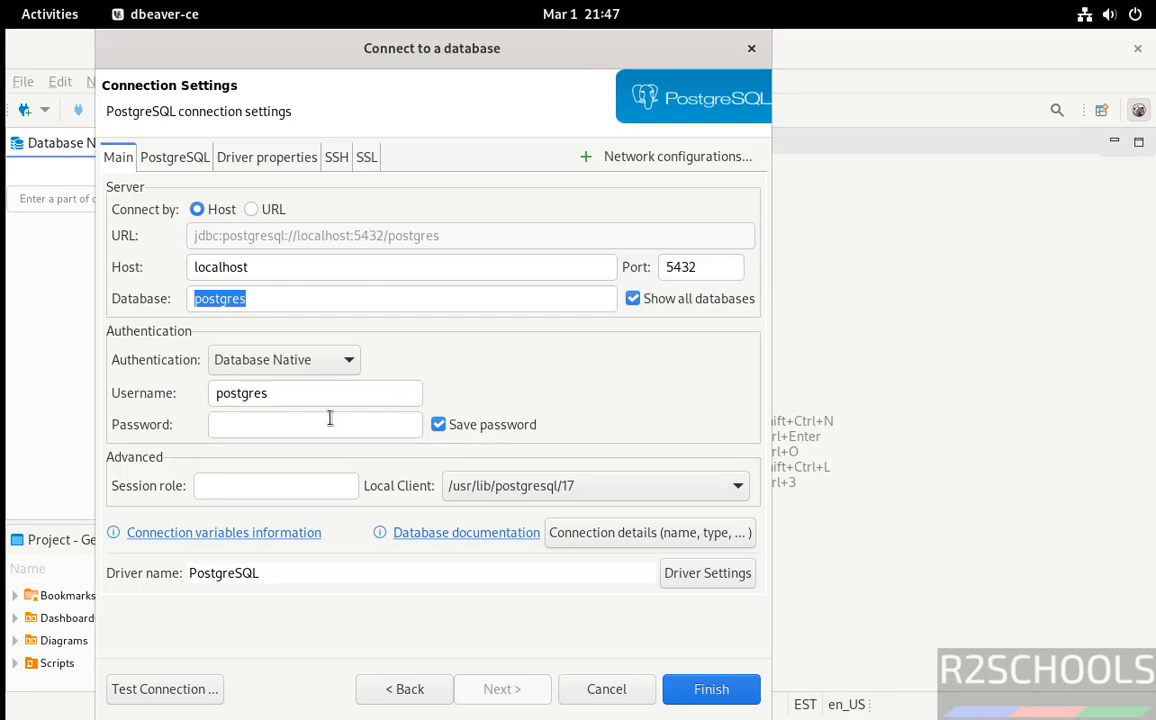
{"action": "left_click", "coordinate": [272, 424]}
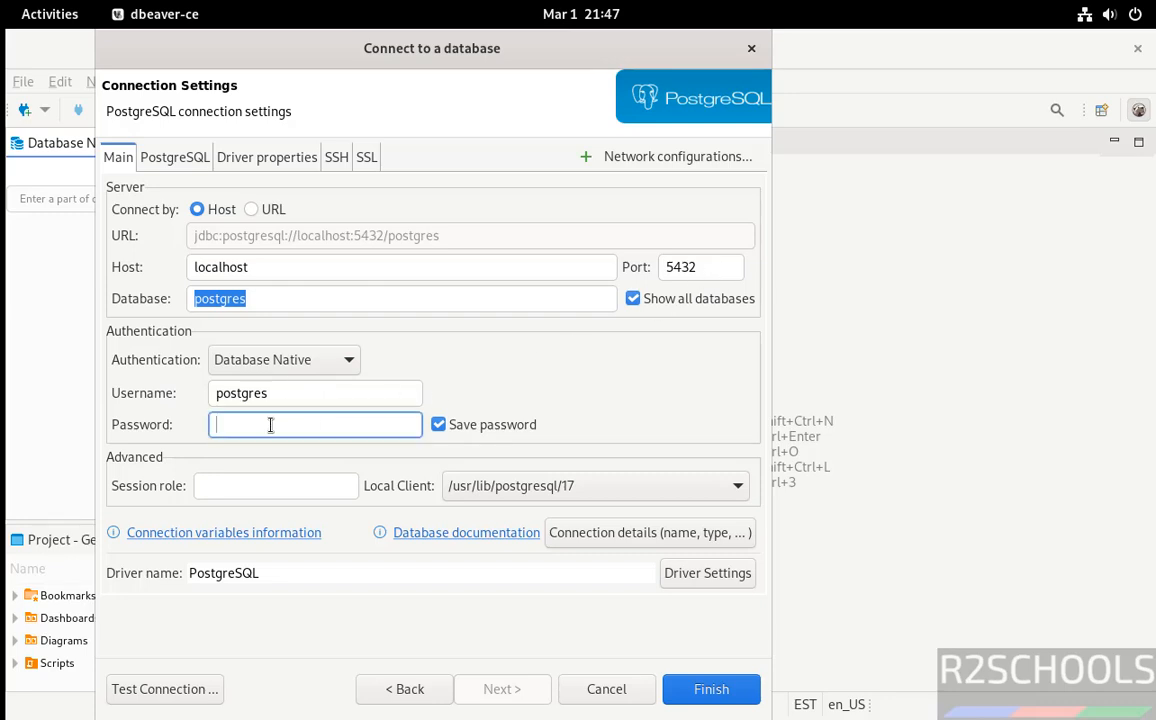
{"action": "type", "text": "po"}
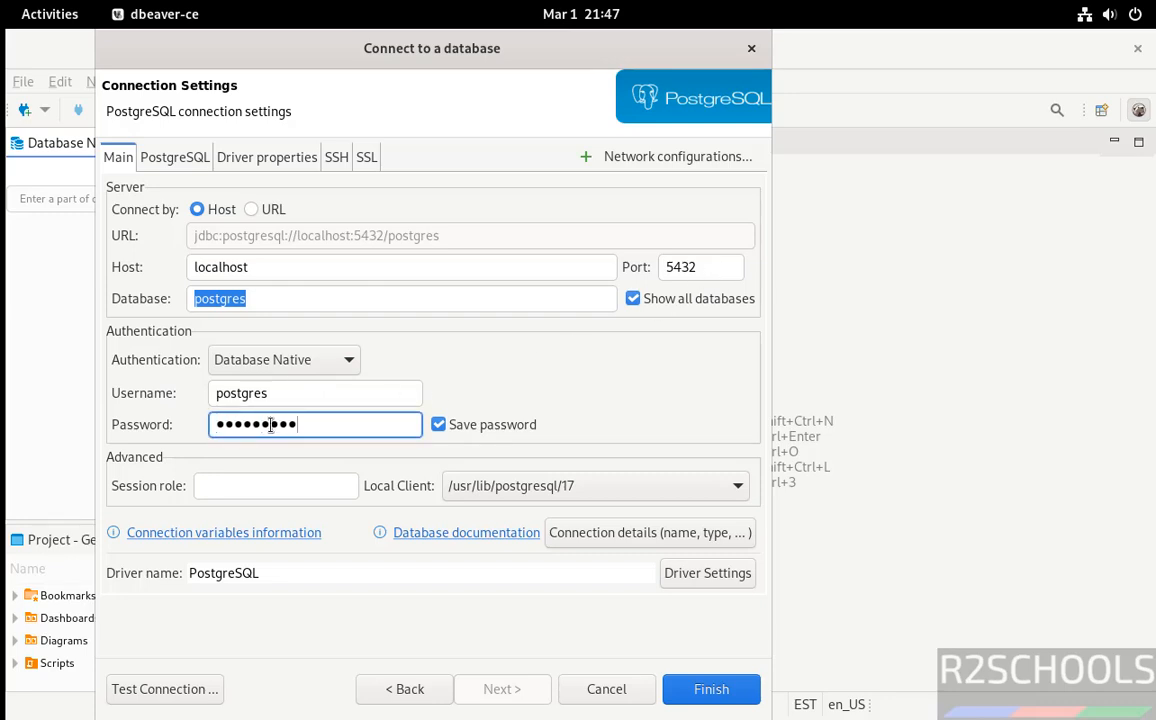
- Test the connection, downloading the PostgreSQL driver files, and finish creating the connection
{"action": "left_click", "coordinate": [150, 690]}
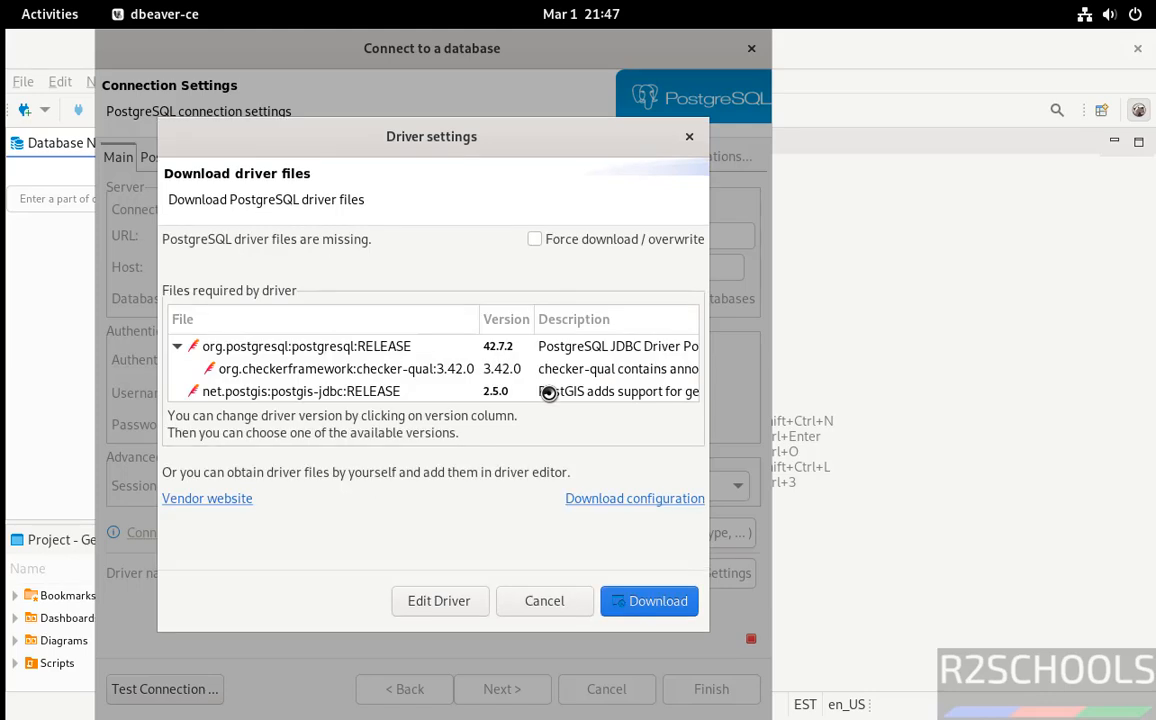
{"action": "left_click", "coordinate": [625, 601]}
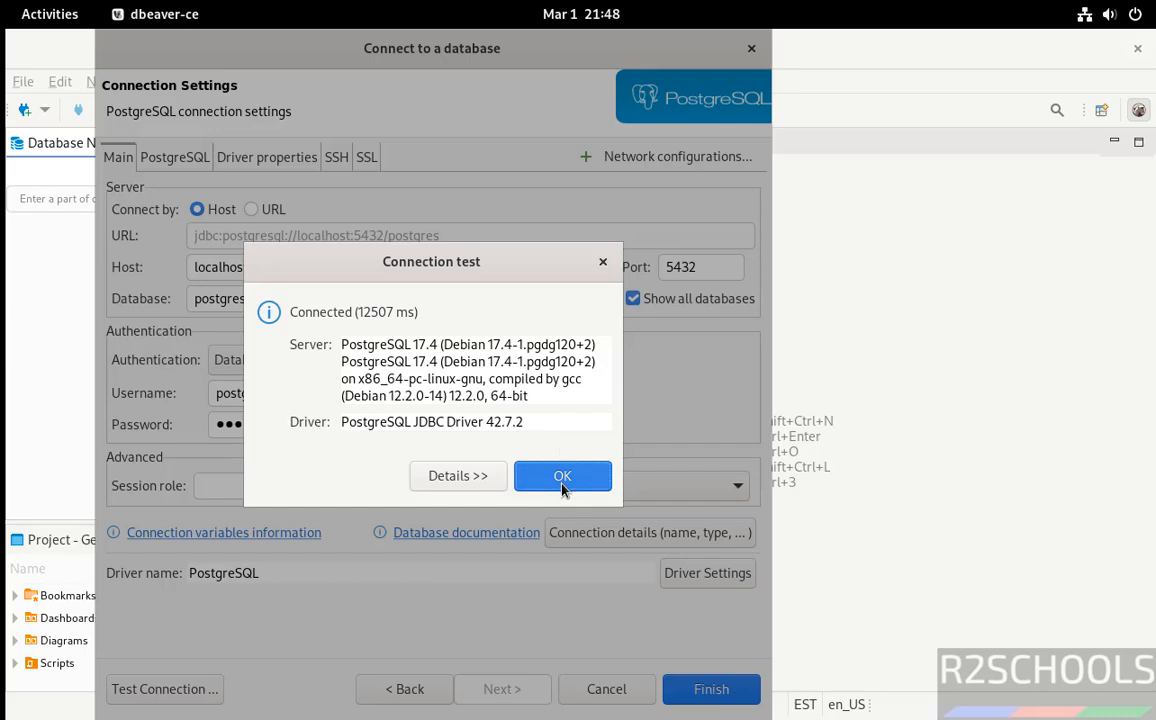
{"action": "left_click", "coordinate": [563, 478]}
{"action": "left_click", "coordinate": [701, 700]}
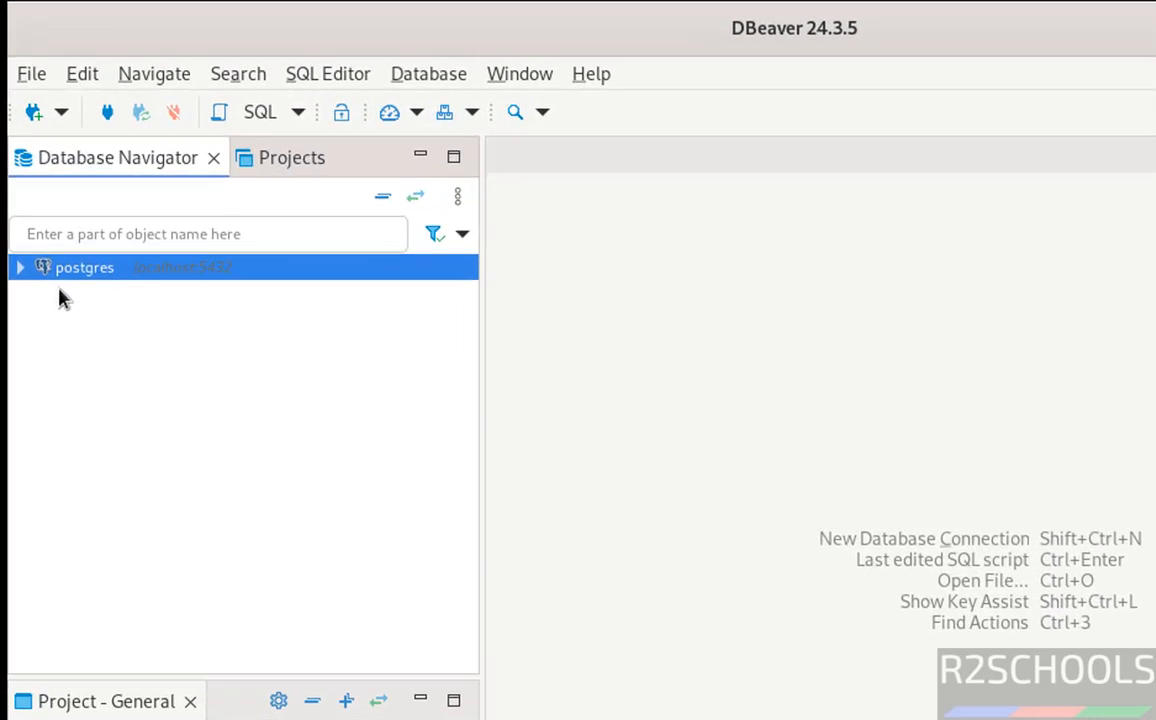
- Expand the postgres connection's databases and open an SQL console on the bank database
{"action": "left_click", "coordinate": [20, 269]}
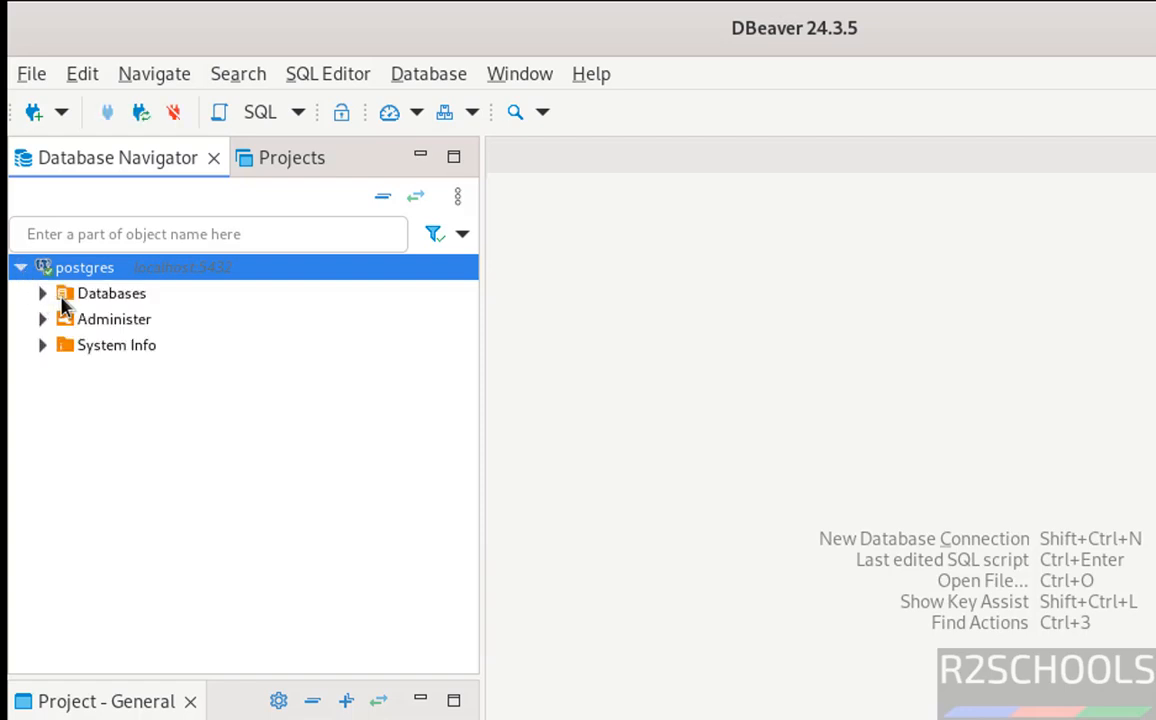
{"action": "left_click", "coordinate": [43, 294]}
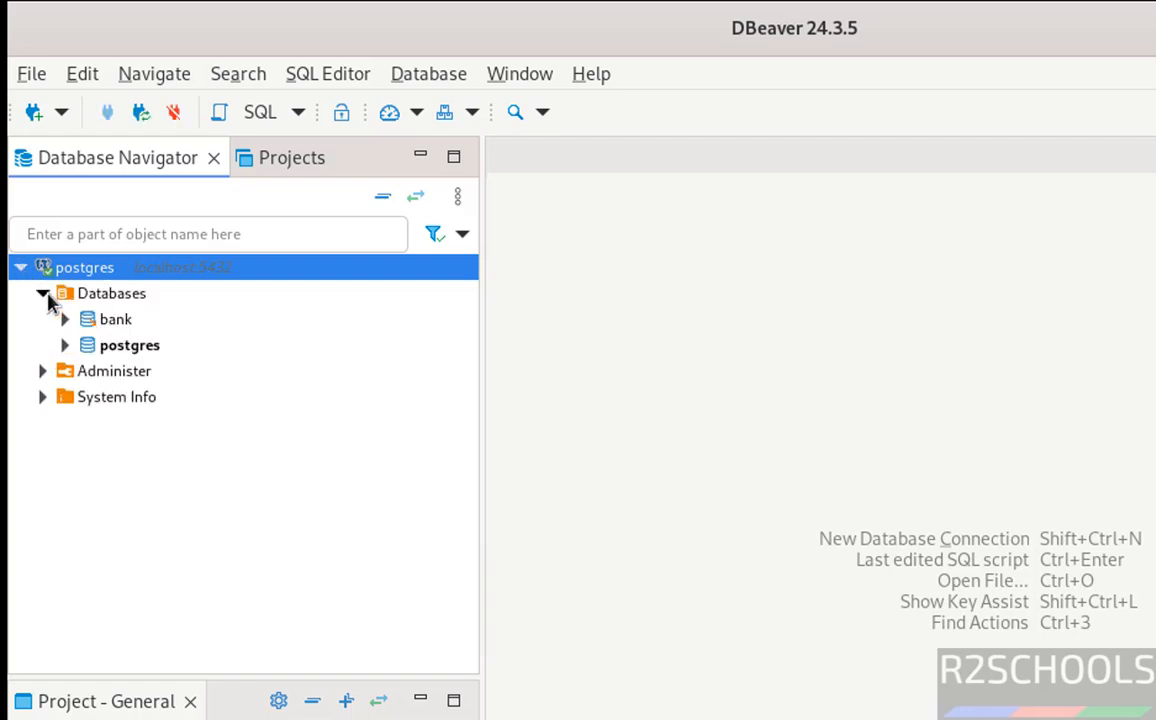
{"action": "right_click", "coordinate": [112, 330]}
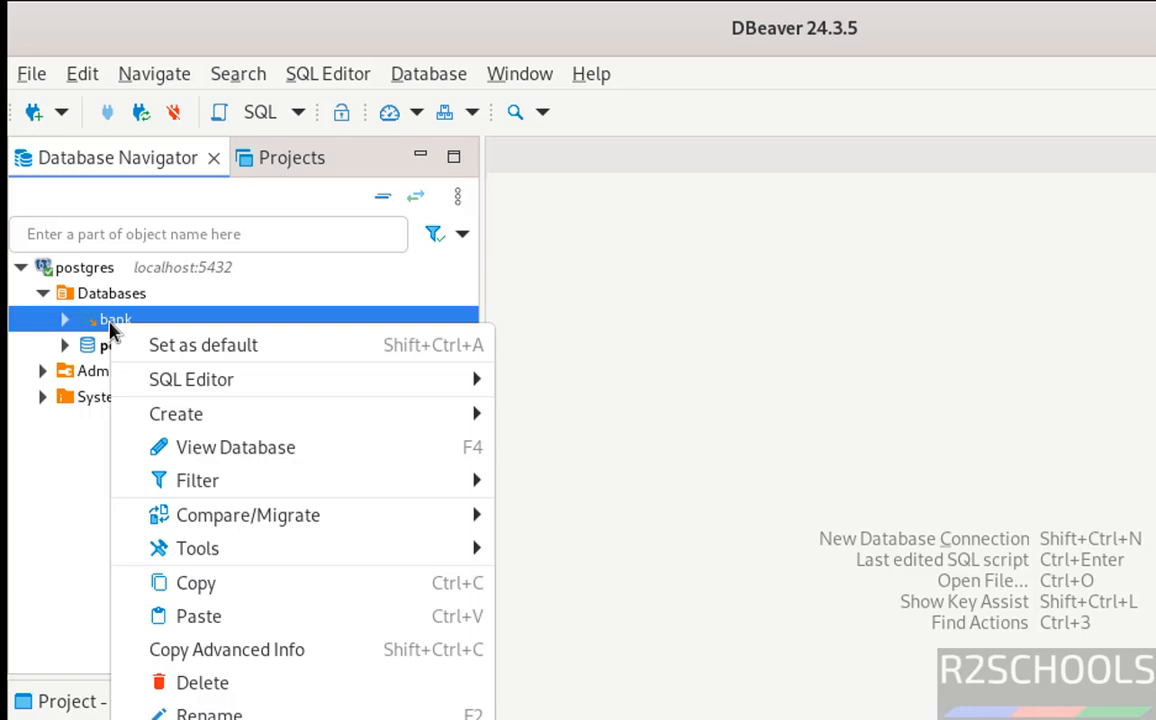
{"action": "mouse_move", "coordinate": [405, 390]}
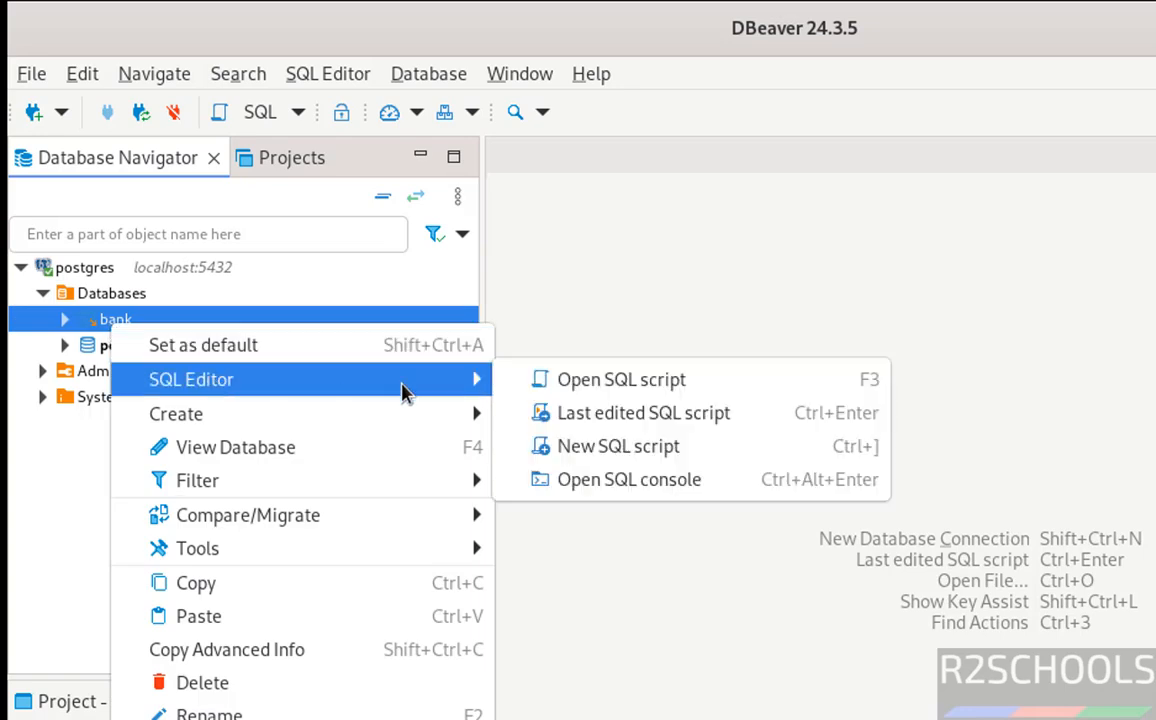
{"action": "left_click", "coordinate": [630, 481]}
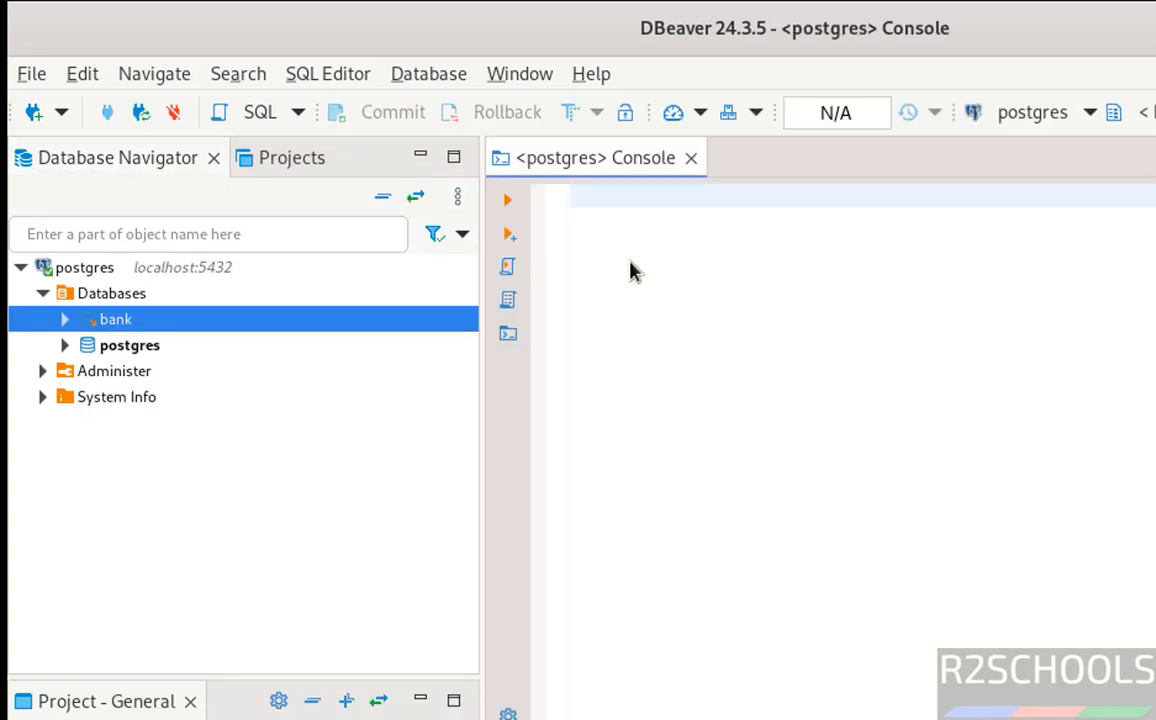
- Write and run the query select * from customer in the console
{"action": "type", "text": "selec"}
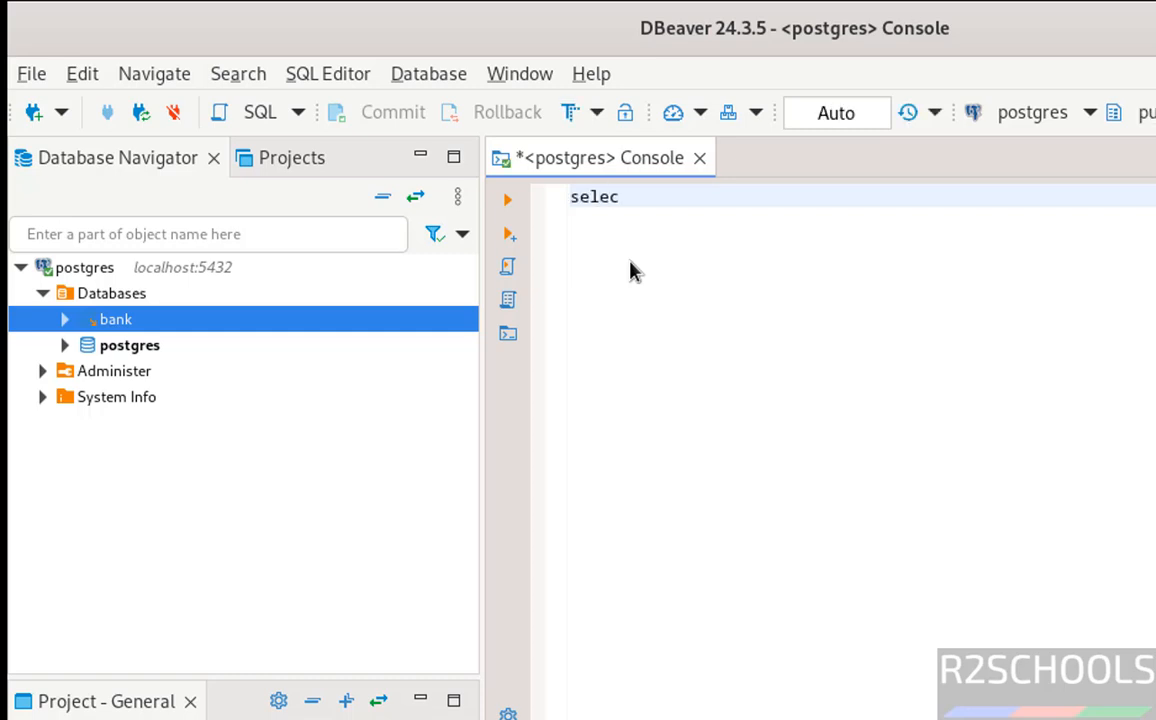
{"action": "type", "text": "t * from customer"}
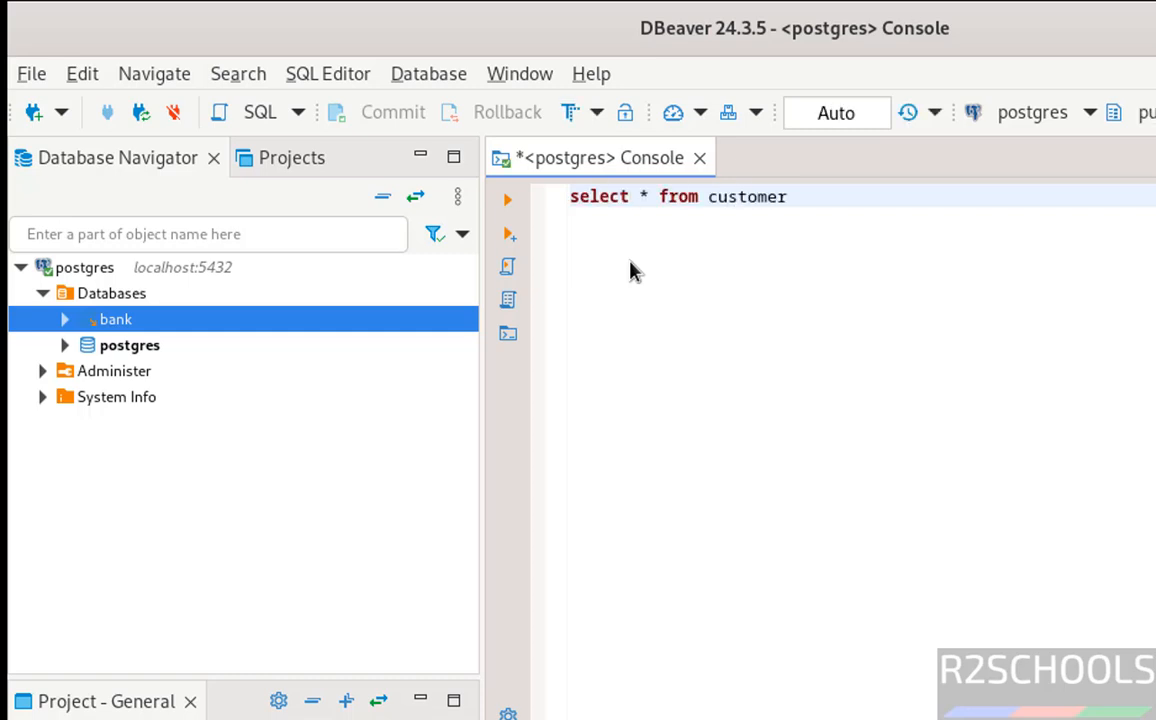
{"action": "key", "text": "shift+Home"}
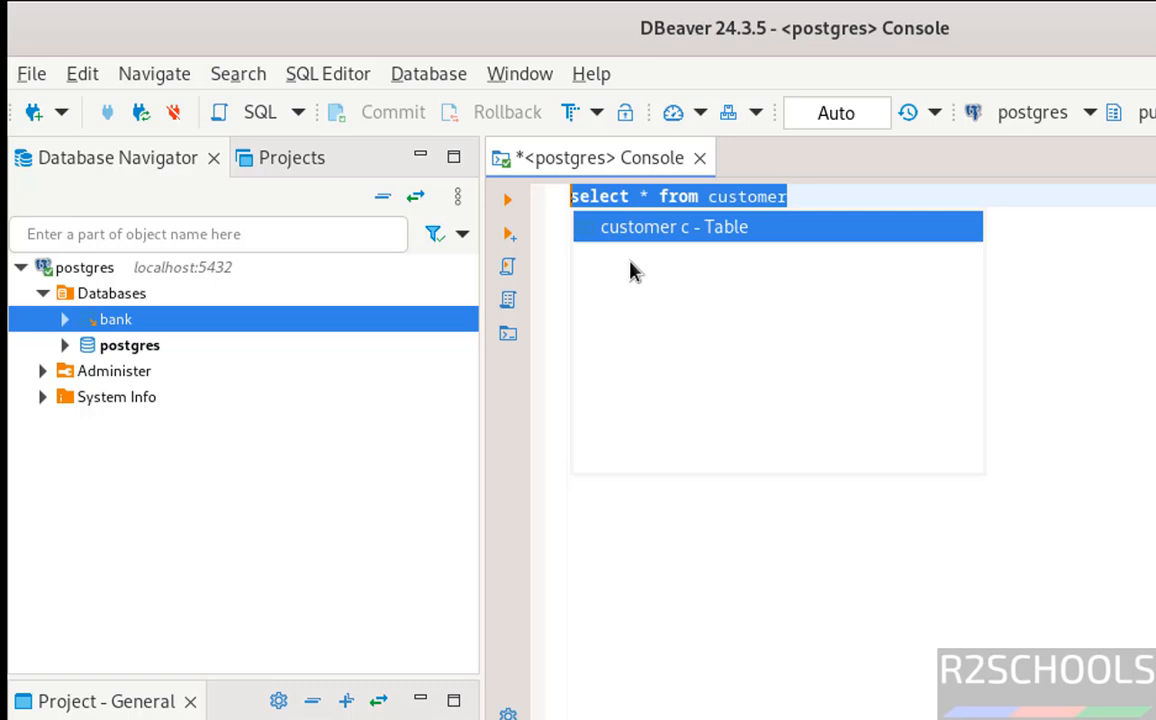
{"action": "left_click", "coordinate": [516, 204]}
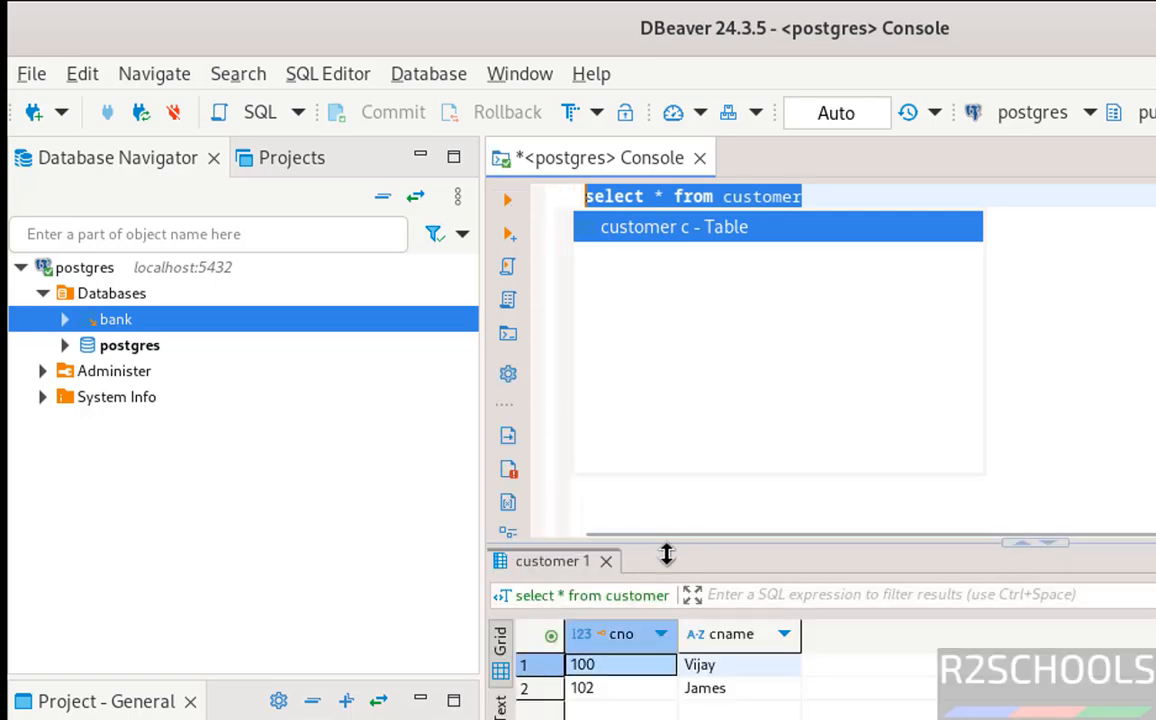
- Disconnect the postgres connection
{"action": "right_click", "coordinate": [97, 278]}
{"action": "mouse_move", "coordinate": [405, 397]}
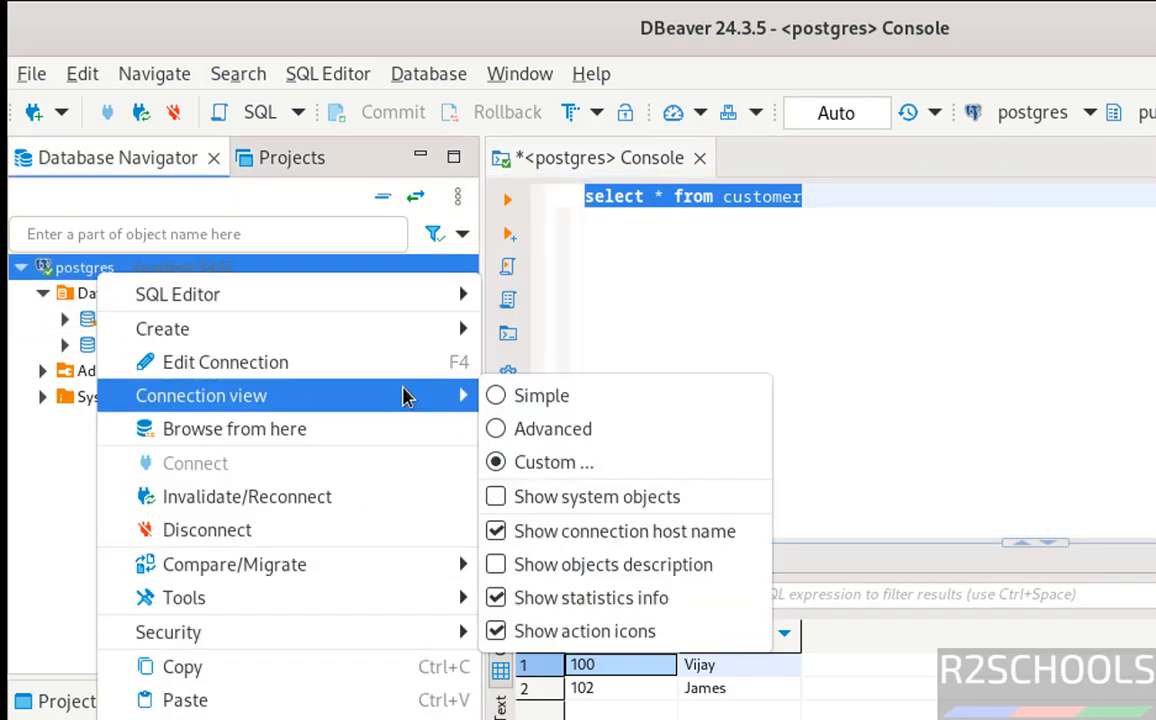
{"action": "left_click", "coordinate": [297, 530]}
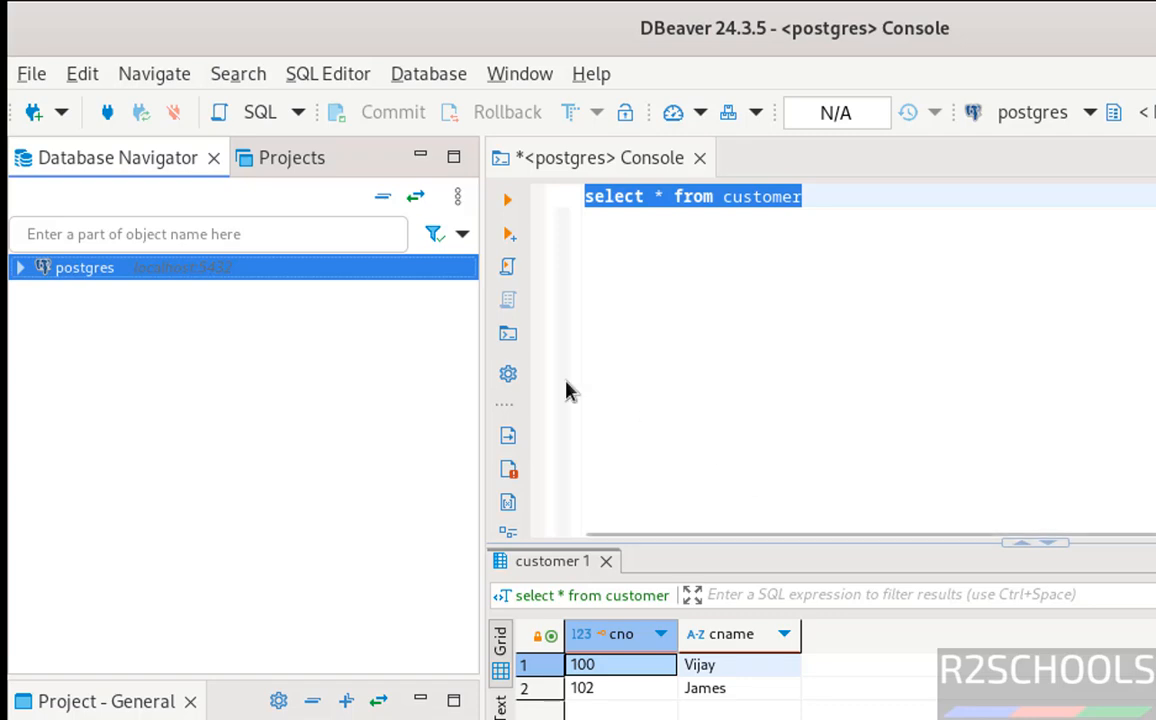
- Delete the postgres connection, confirm the deletion, and close its console
{"action": "right_click", "coordinate": [157, 277]}
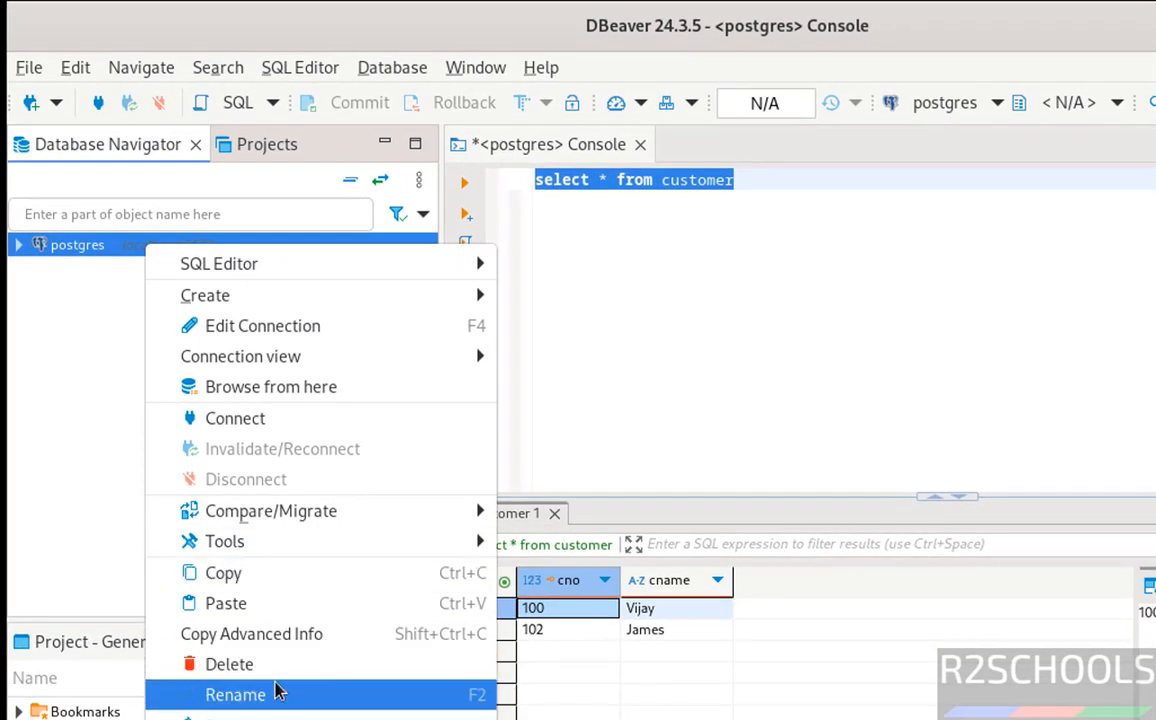
{"action": "left_click", "coordinate": [310, 668]}
{"action": "left_click", "coordinate": [860, 496]}
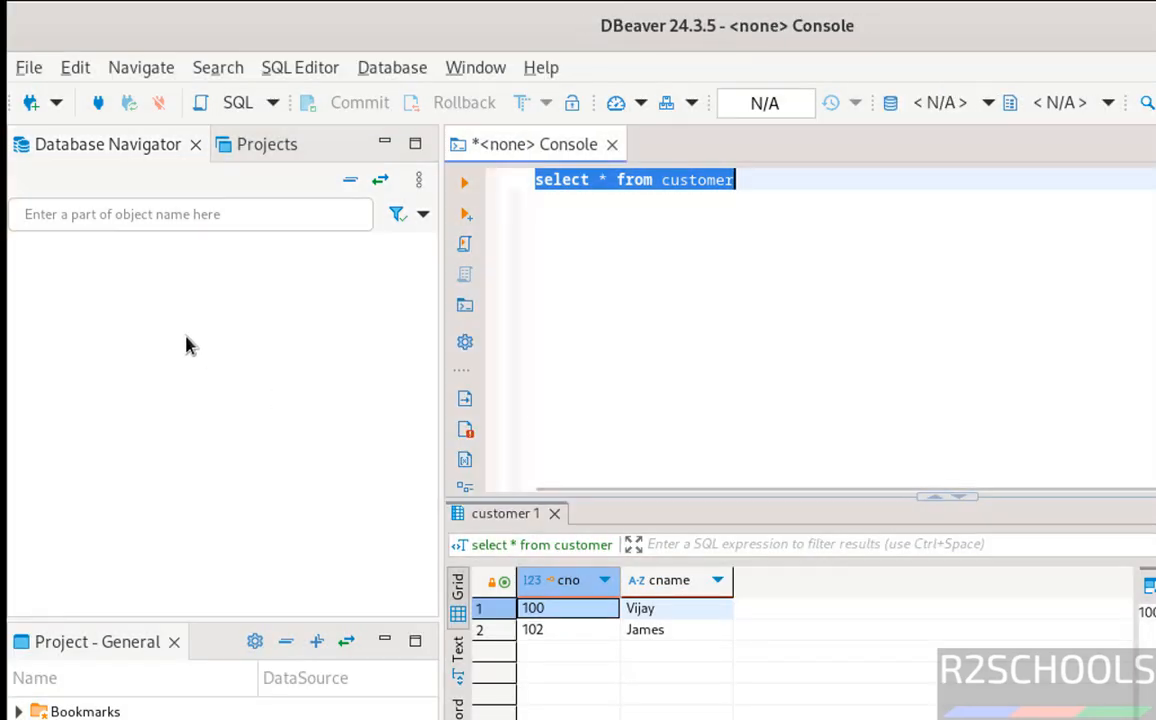
{"action": "left_click", "coordinate": [770, 226]}
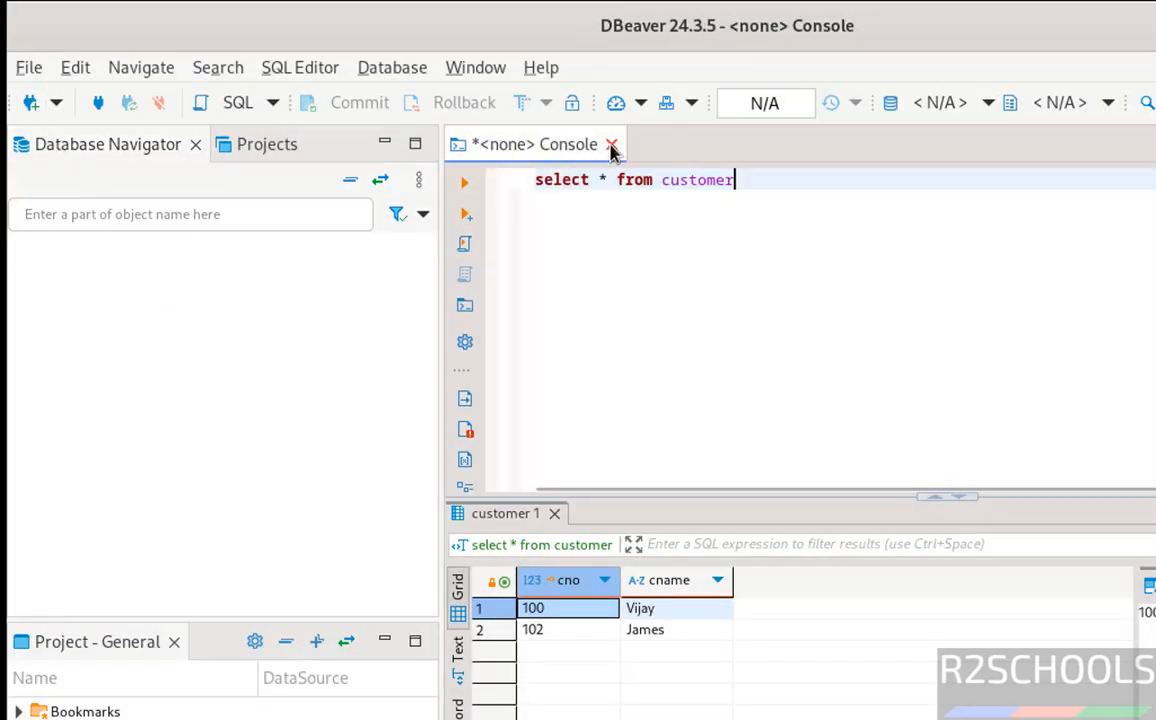
- Start a new database connection and choose MySQL as the database type
{"action": "left_click", "coordinate": [31, 102]}
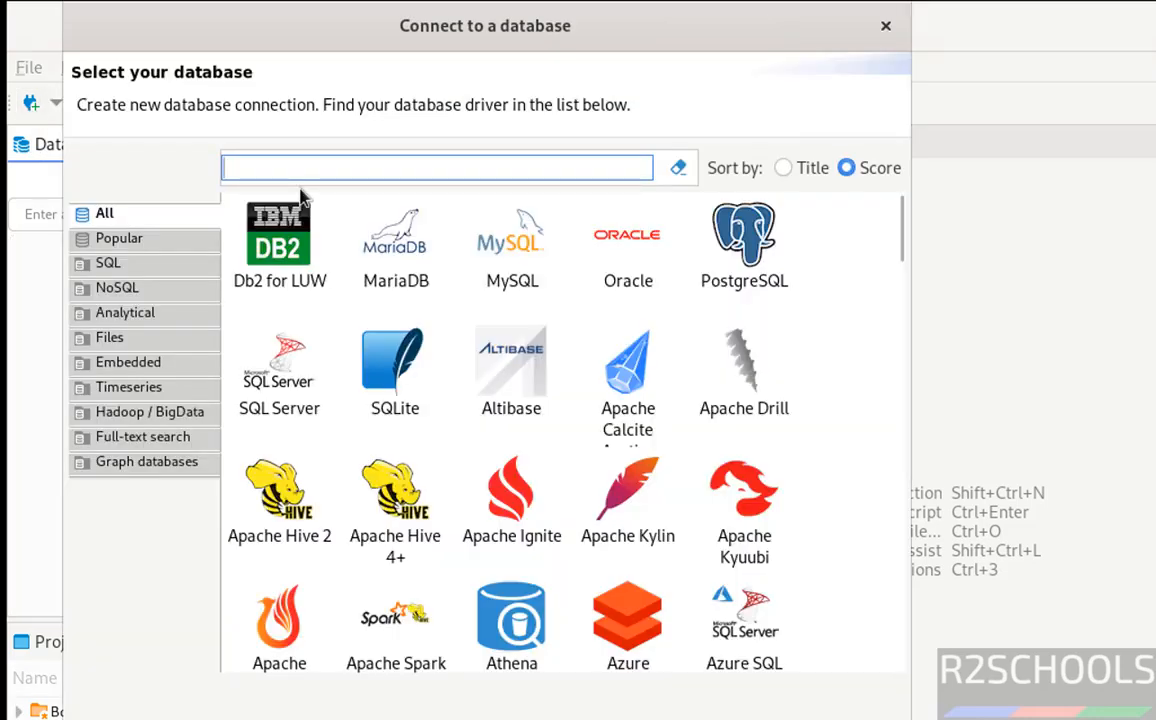
{"action": "left_click", "coordinate": [470, 232]}
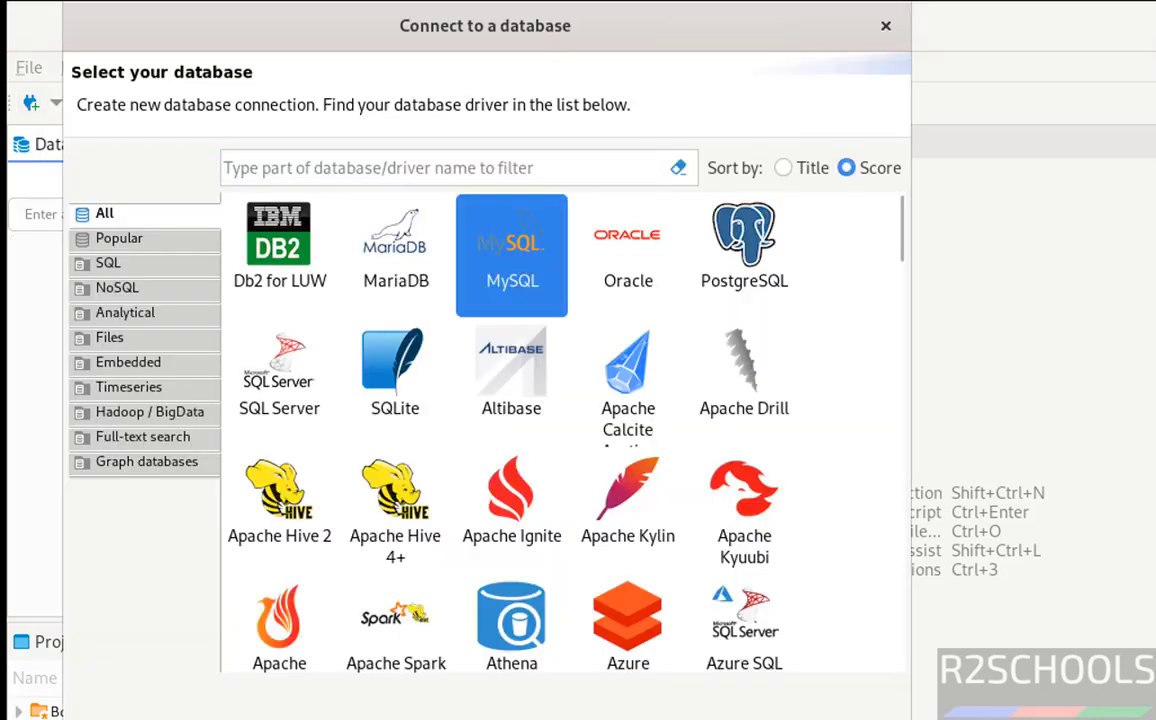
{"action": "key", "text": "Return"}
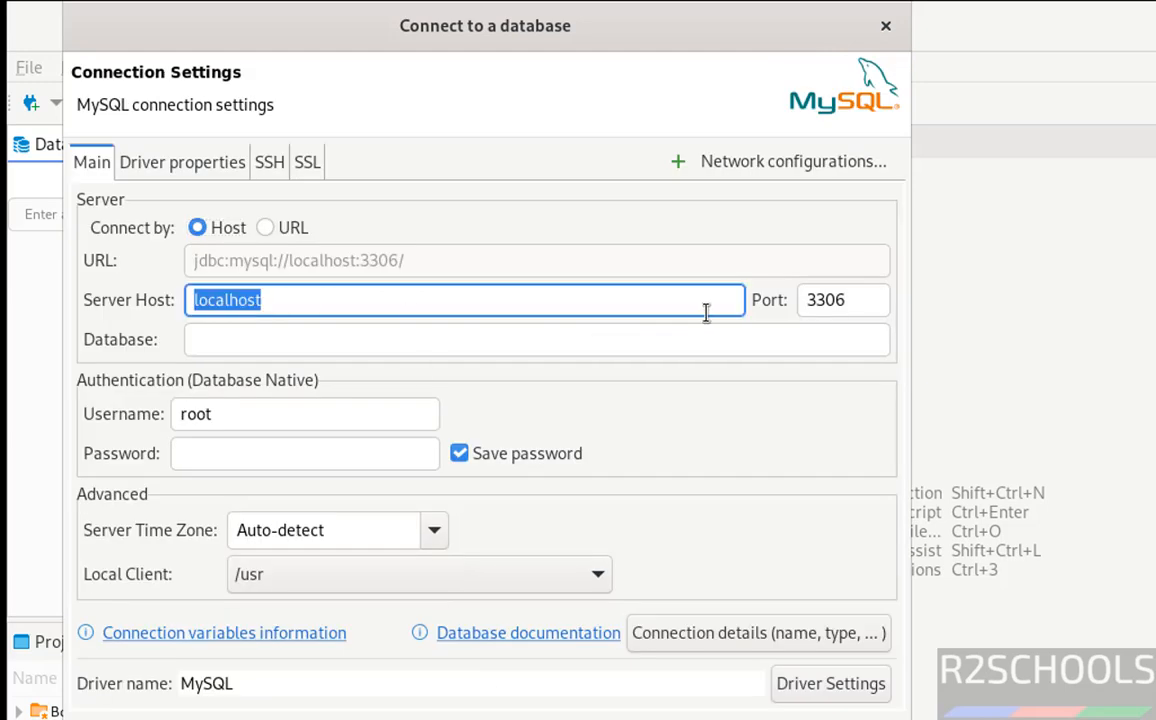
- Keep host localhost and port 3306, and set the database to bank
{"action": "double_click", "coordinate": [839, 300]}
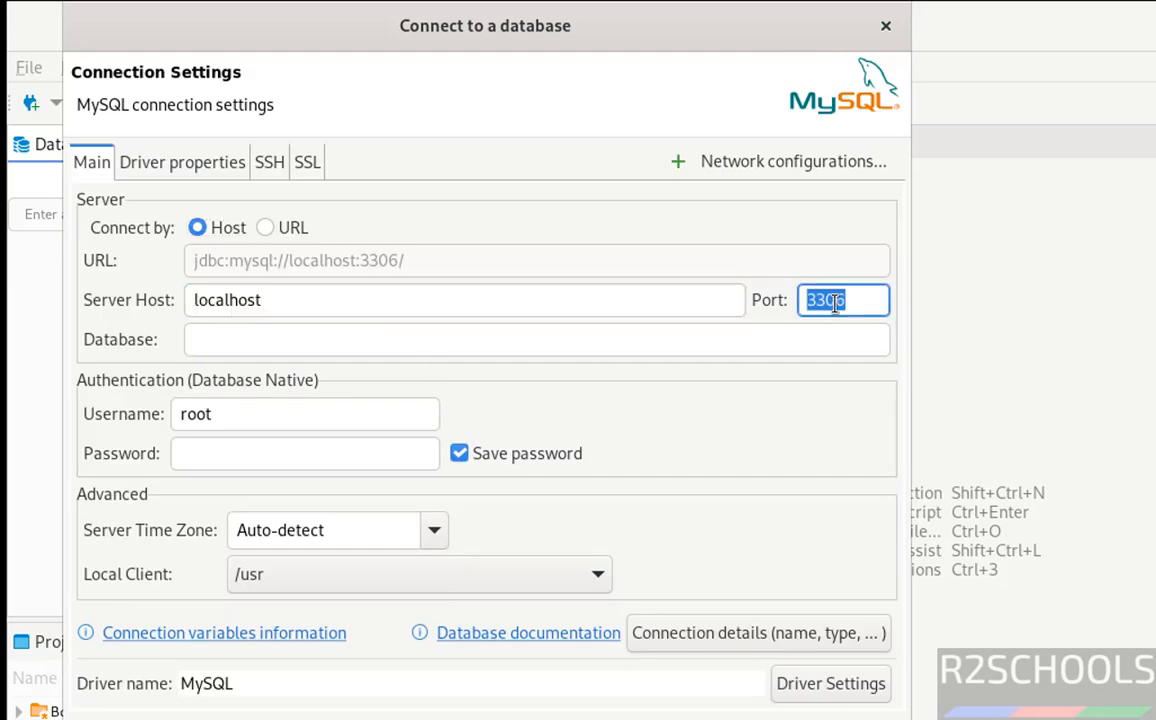
{"action": "left_click", "coordinate": [294, 339]}
{"action": "type", "text": "bank"}
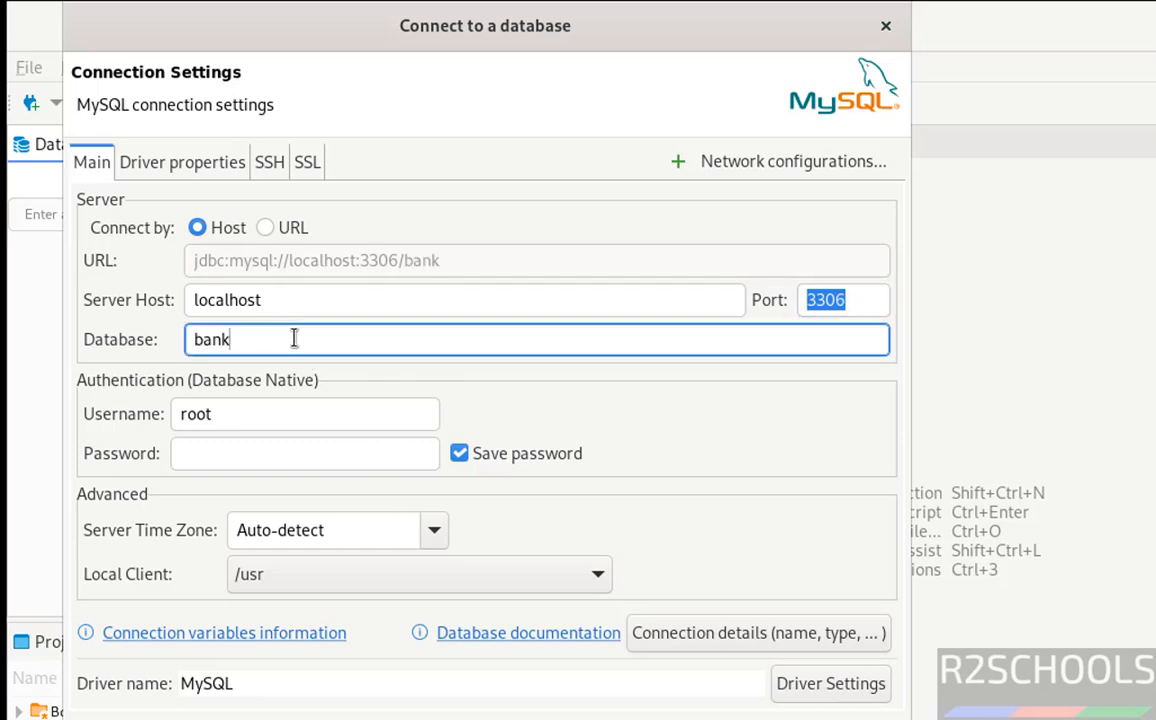
- Enter the root user's password and test the MySQL connection
{"action": "left_click", "coordinate": [220, 460]}
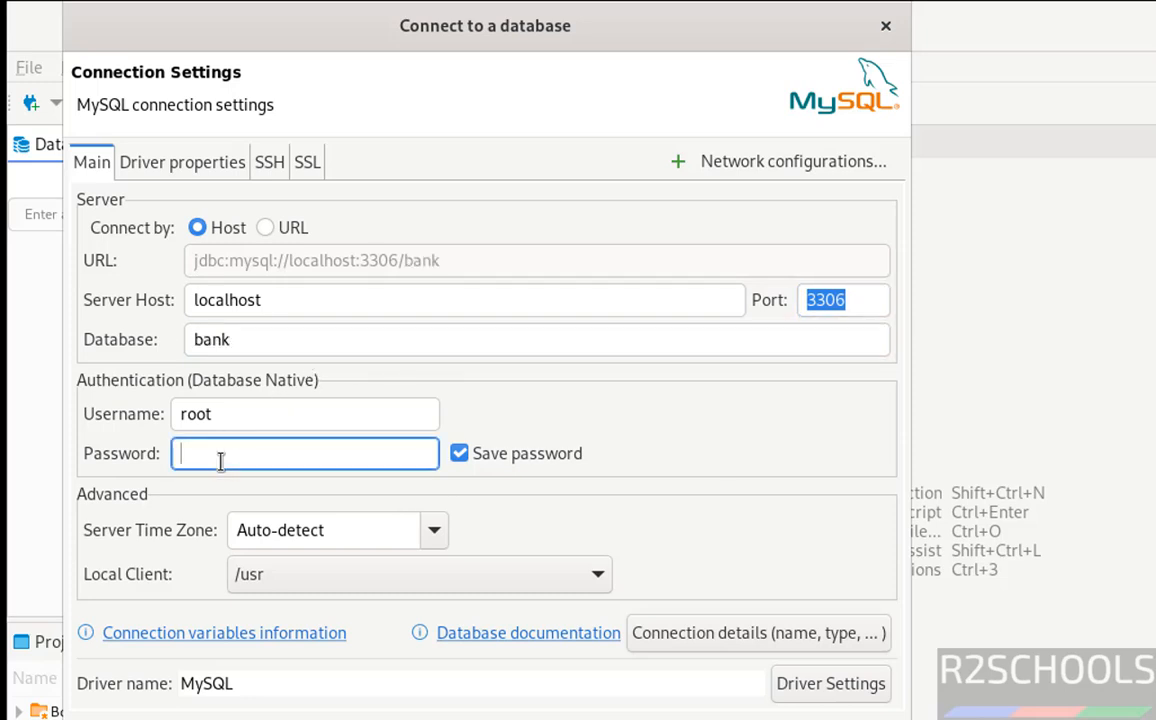
{"action": "type", "text": "*********"}
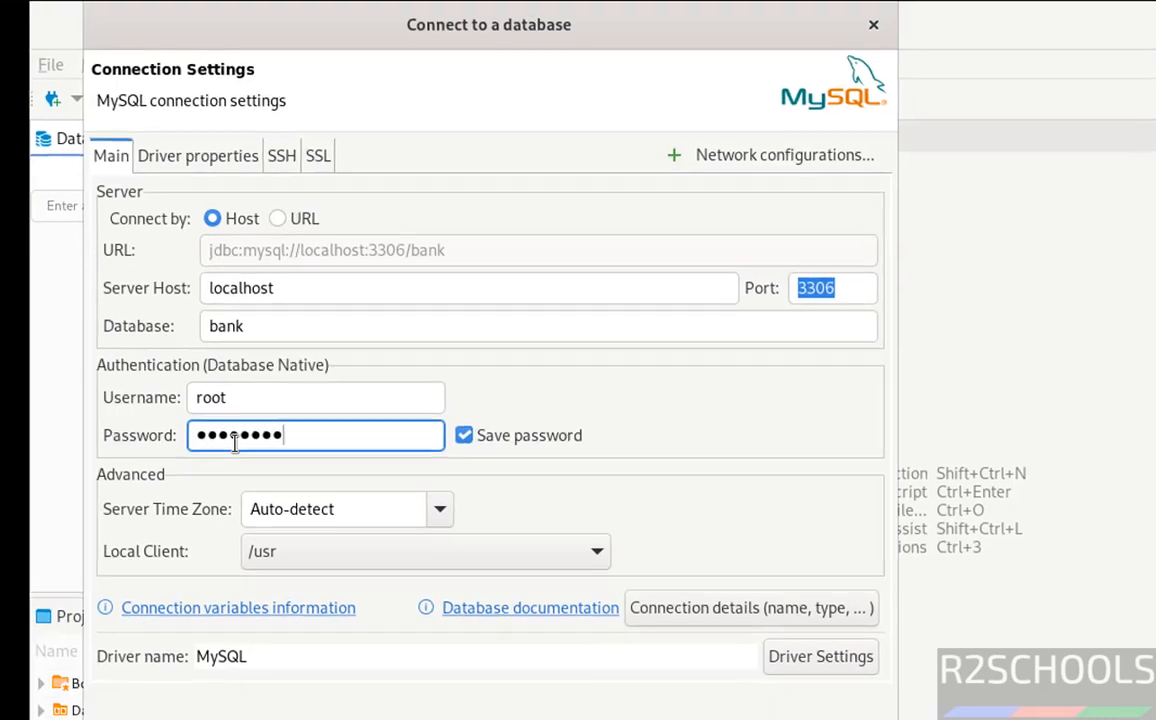
{"action": "type", "text": "*"}
{"action": "left_click", "coordinate": [207, 700]}
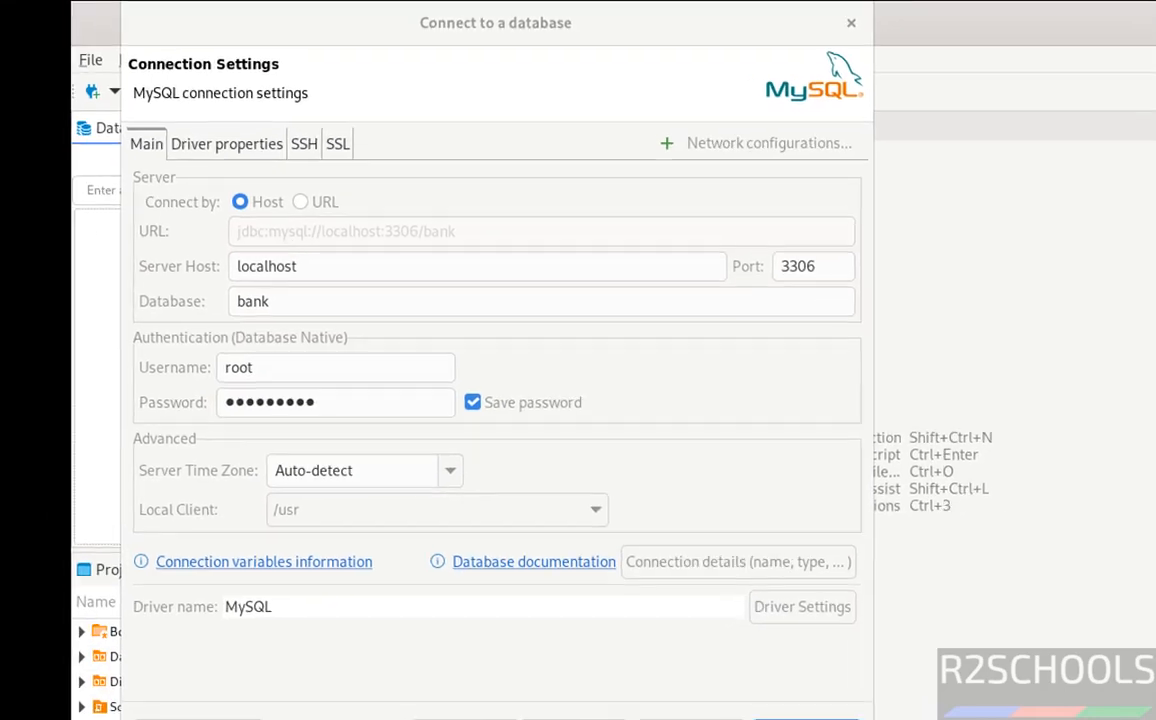